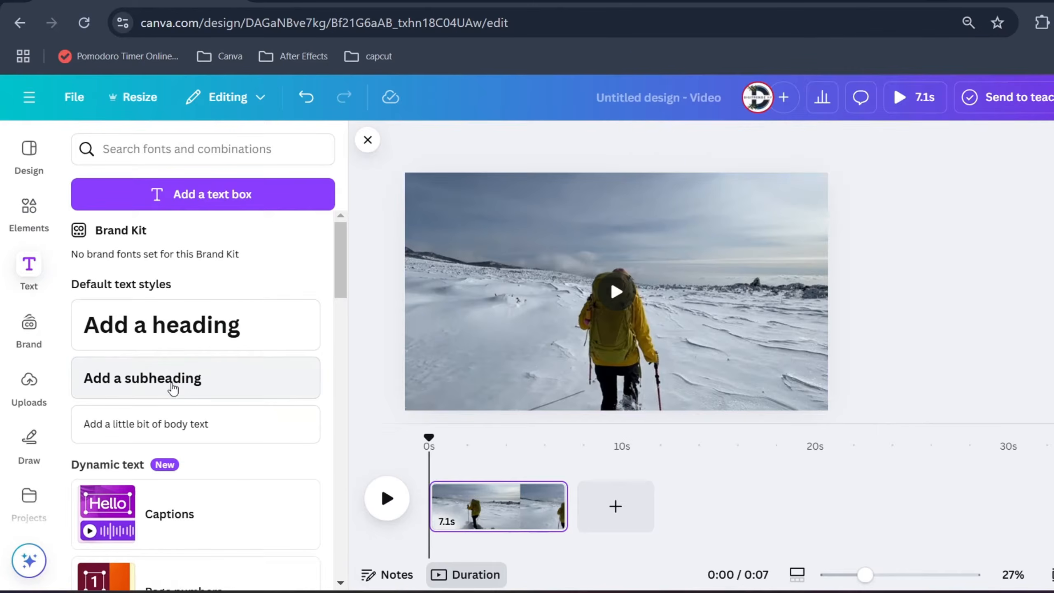
Add a subheading over the snow hiker video and replace its placeholder text with "adventure"
click(174, 379)
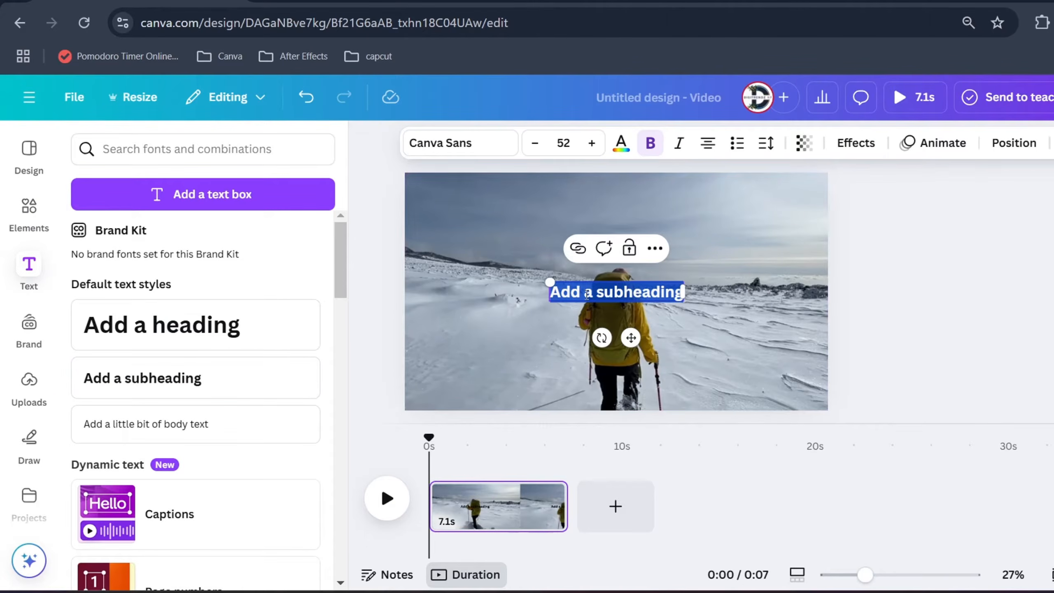
key(BackSpace)
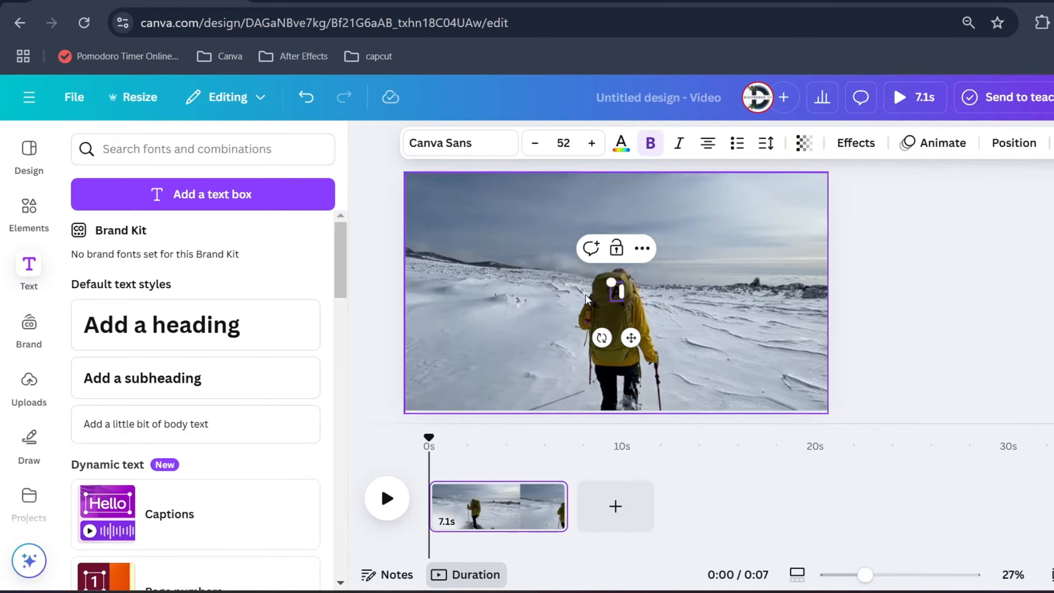
text(adver)
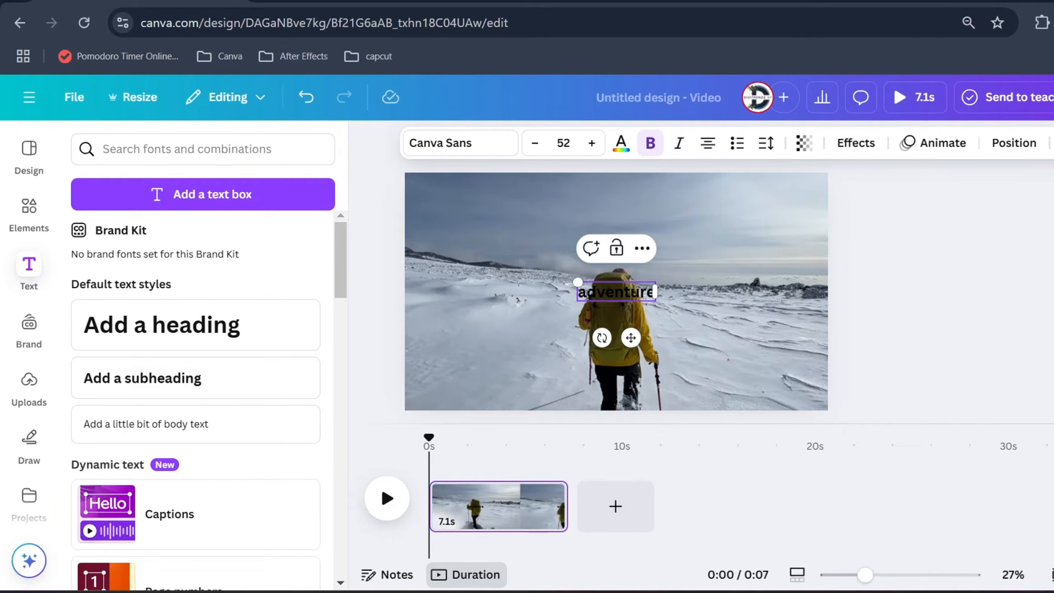
Search the fonts for "210" and set the text's font to 210 수퍼사이즈 Black Box
double_click(587, 294)
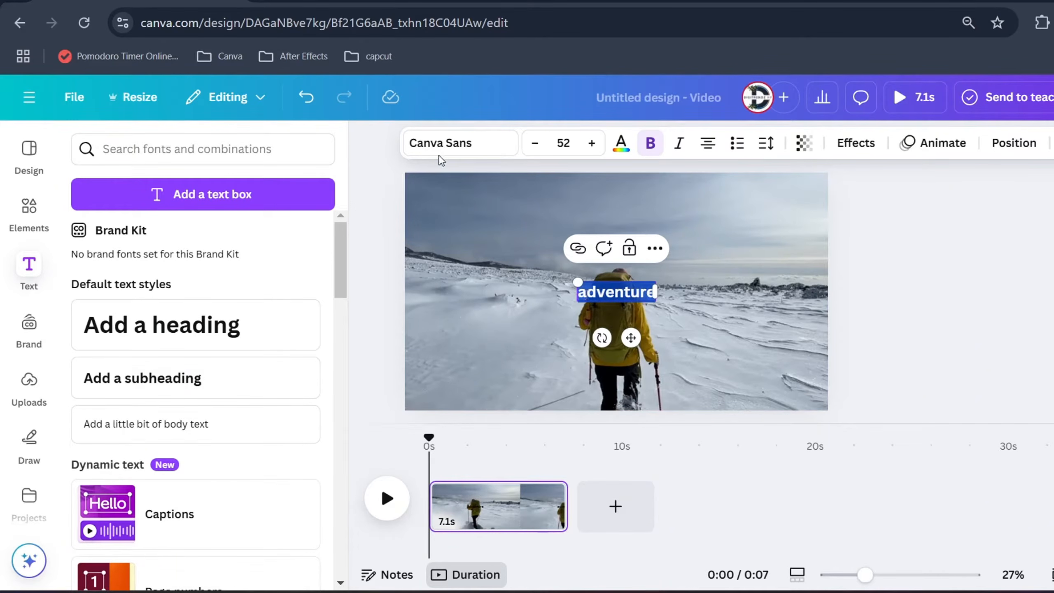
click(420, 162)
click(177, 224)
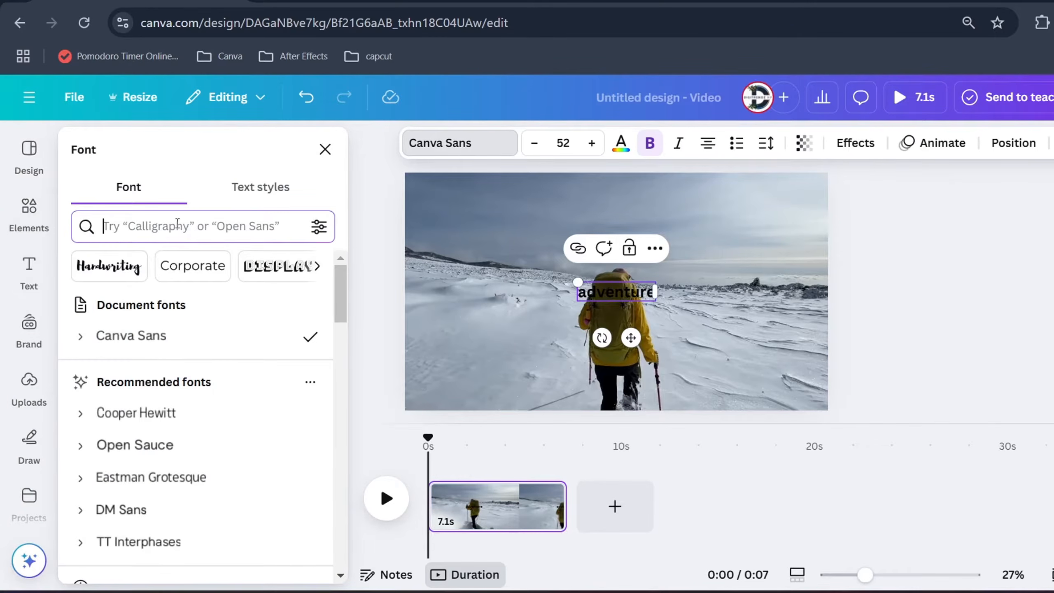
text(210)
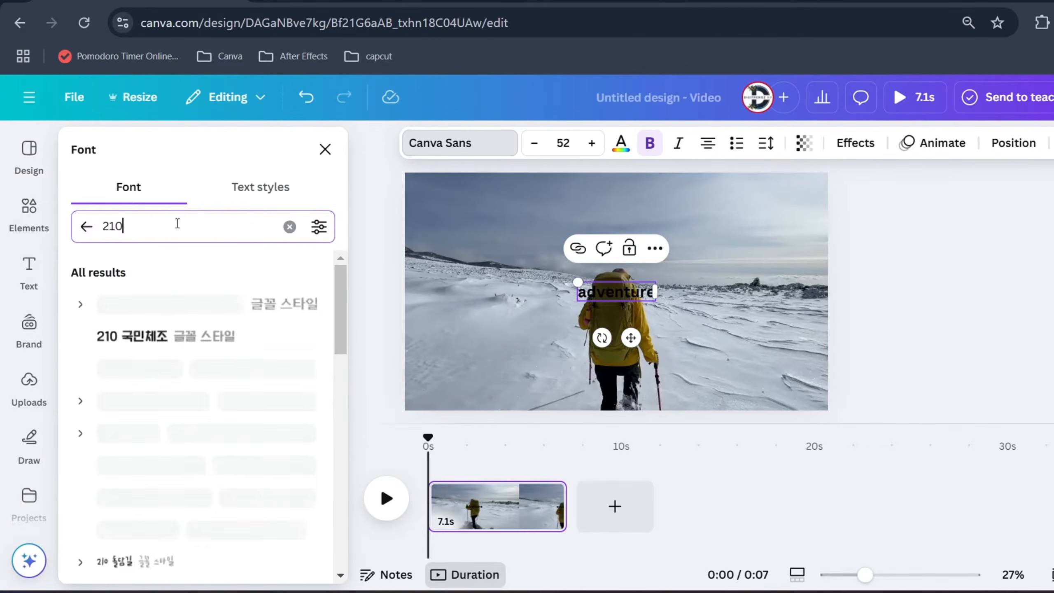
scroll(154, 363, down, 8)
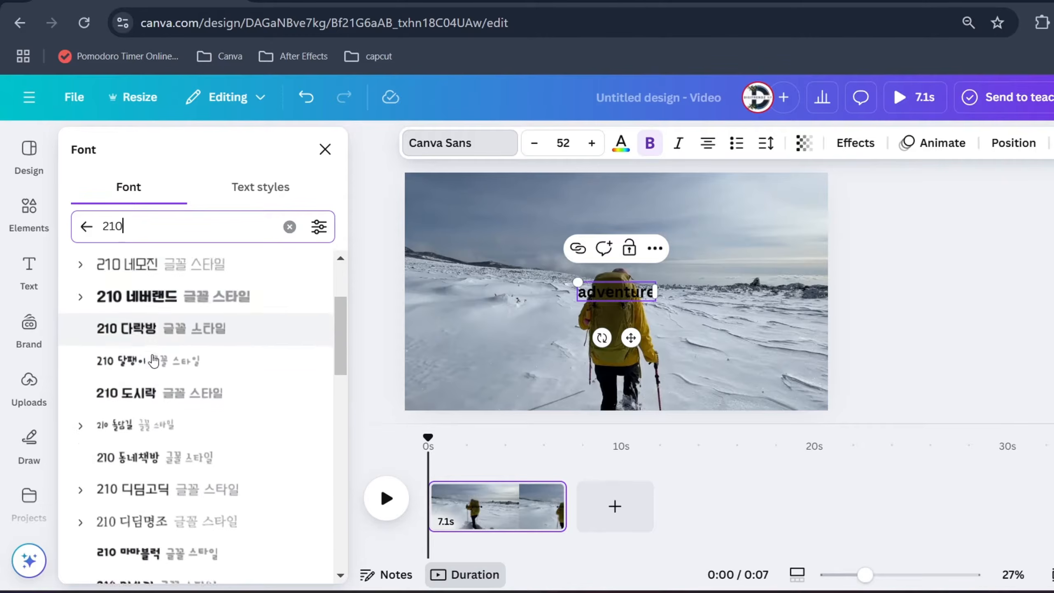
scroll(154, 362, down, 15)
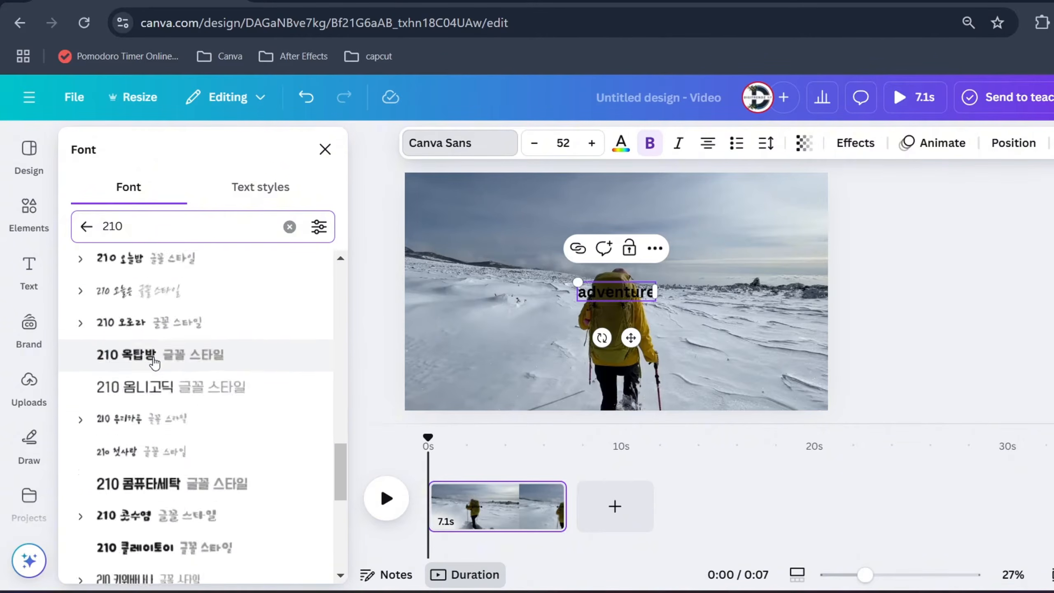
click(167, 577)
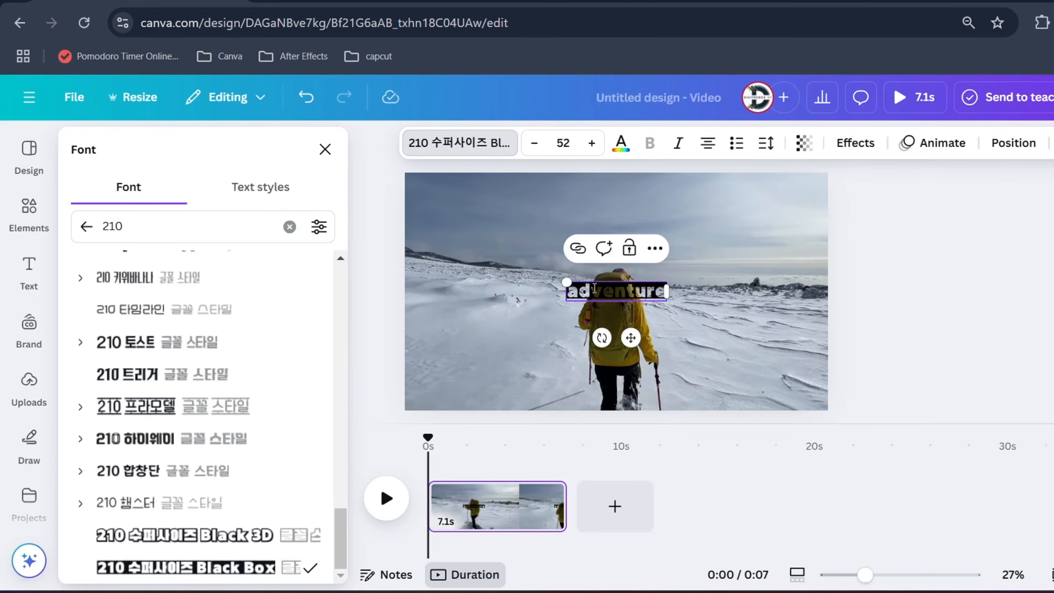
Make the text uppercase and enlarge it to about size 188 so it spans the video's width
click(1053, 144)
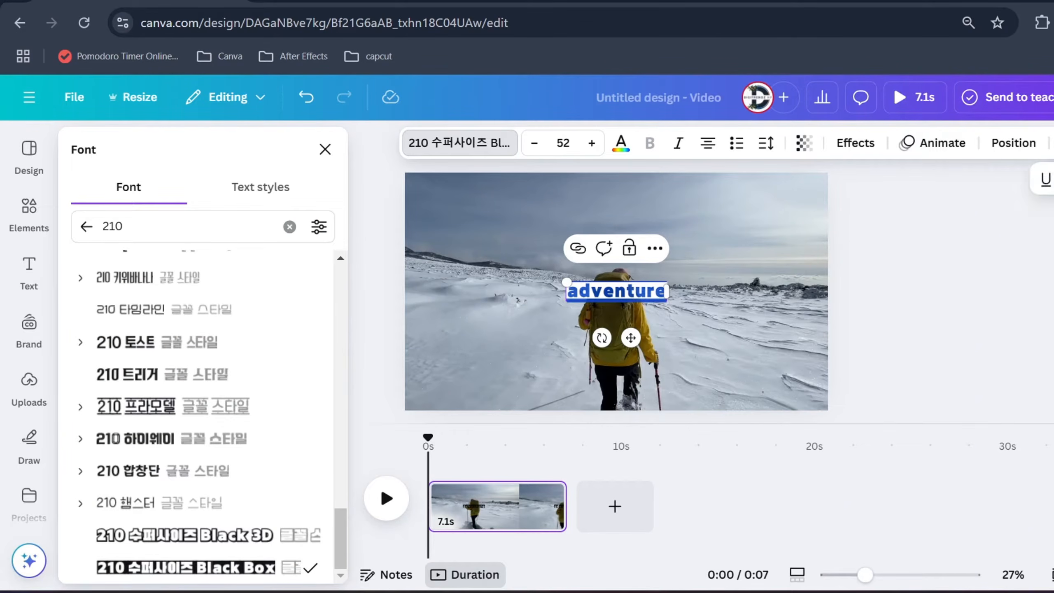
click(1053, 179)
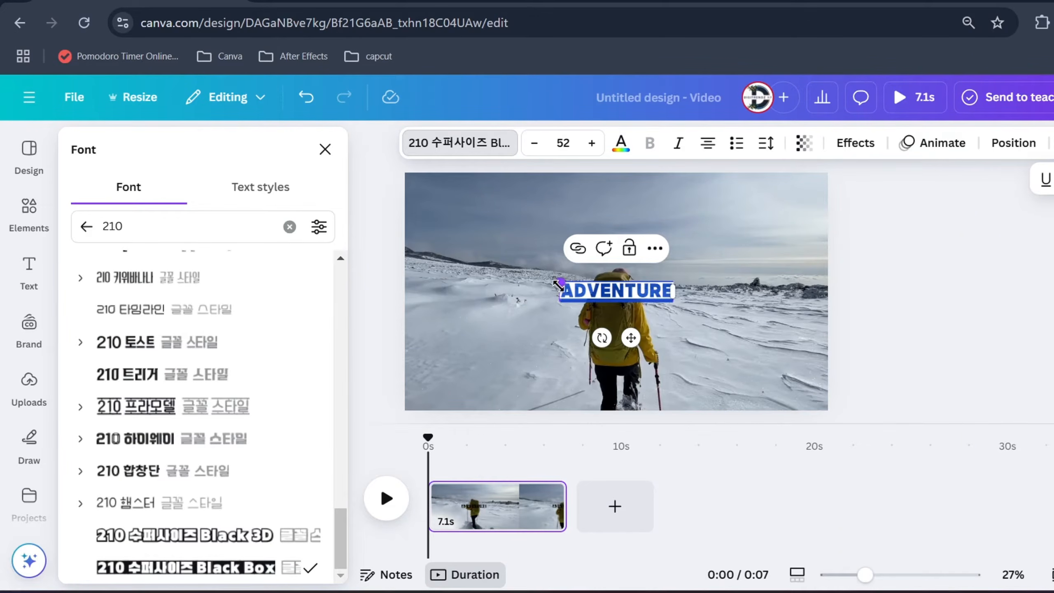
drag(559, 281, 508, 274)
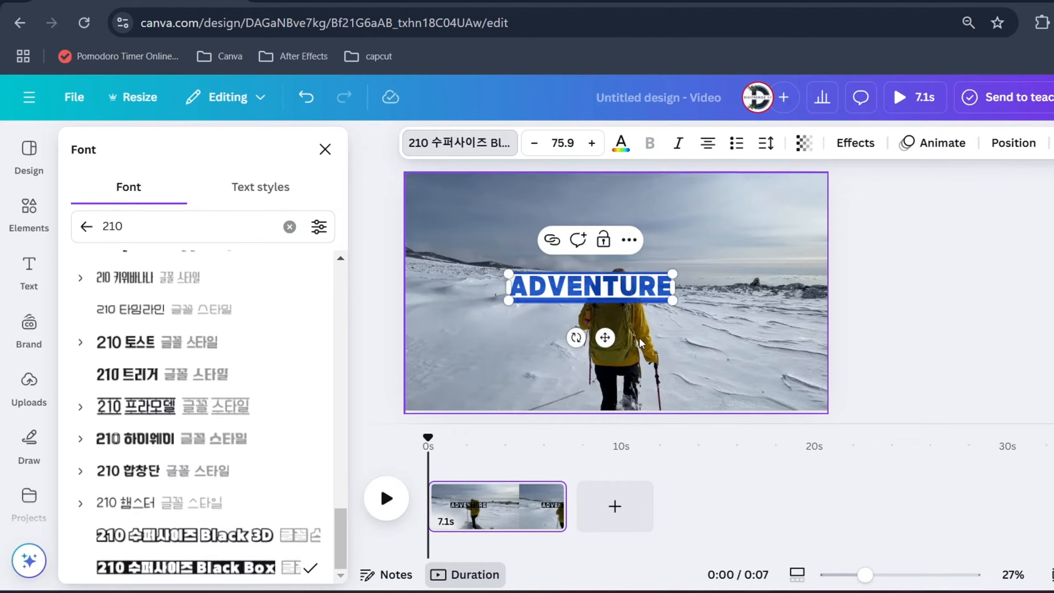
click(685, 275)
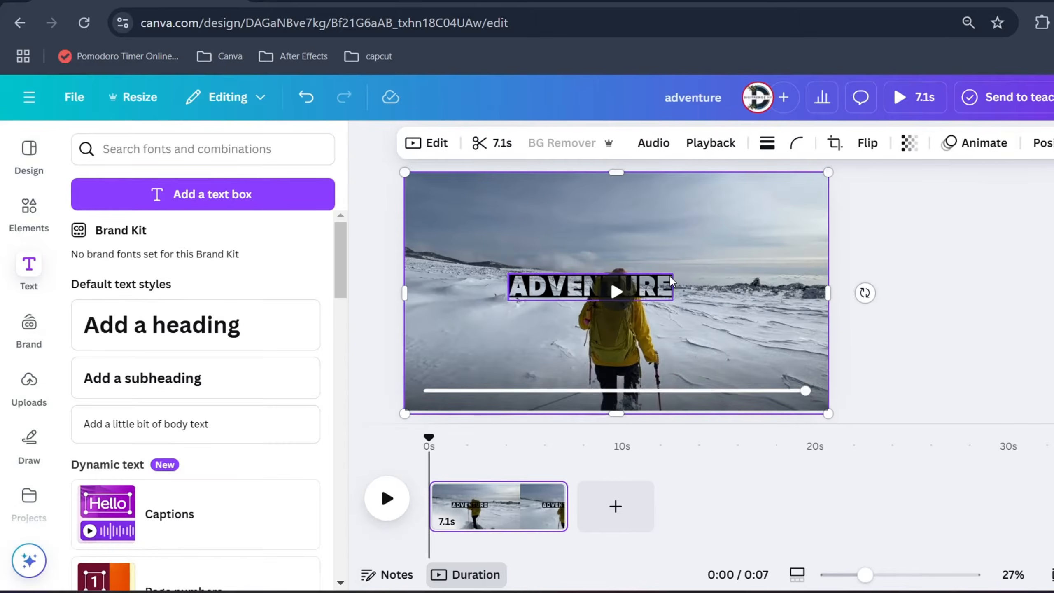
click(518, 289)
drag(507, 274, 390, 254)
drag(577, 286, 654, 306)
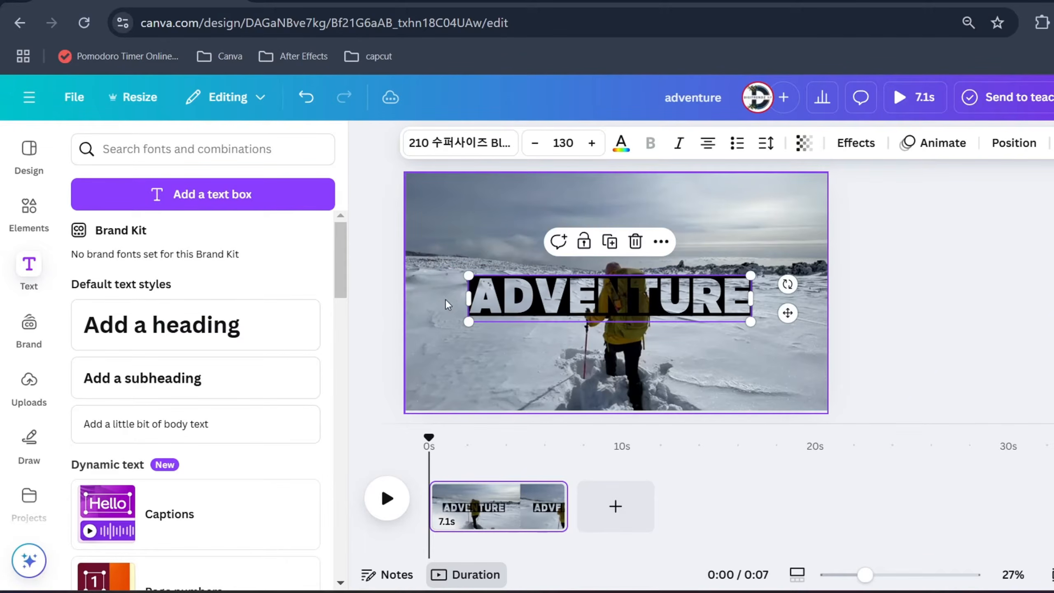
drag(470, 277, 348, 222)
drag(496, 293, 565, 293)
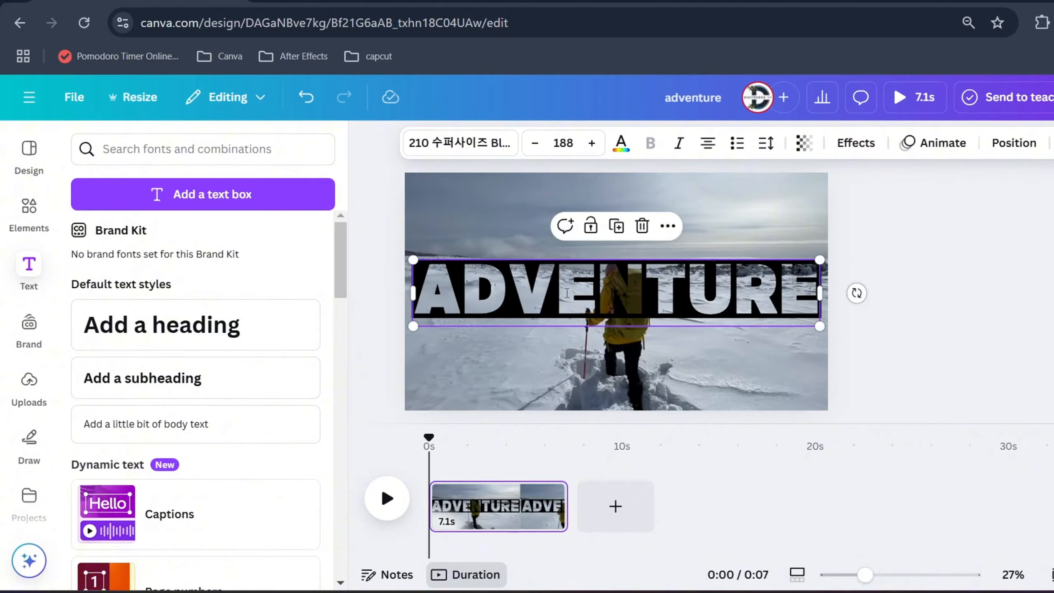
Replace the text with "SNOW" and enlarge it to about size 344, centred over the hiker
double_click(566, 292)
text(SNOW)
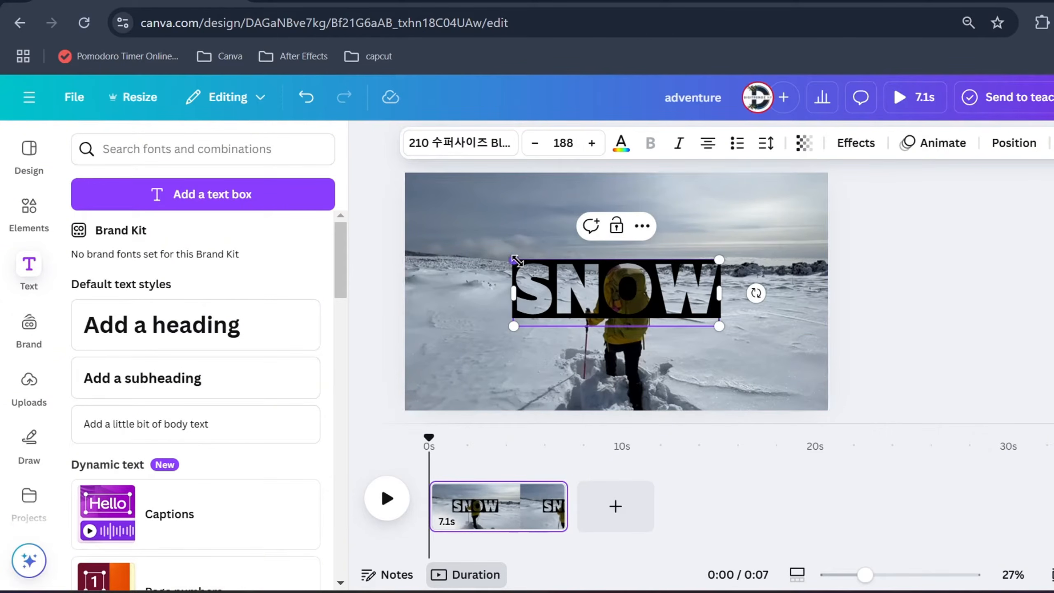
drag(516, 261, 376, 206)
click(810, 318)
click(605, 264)
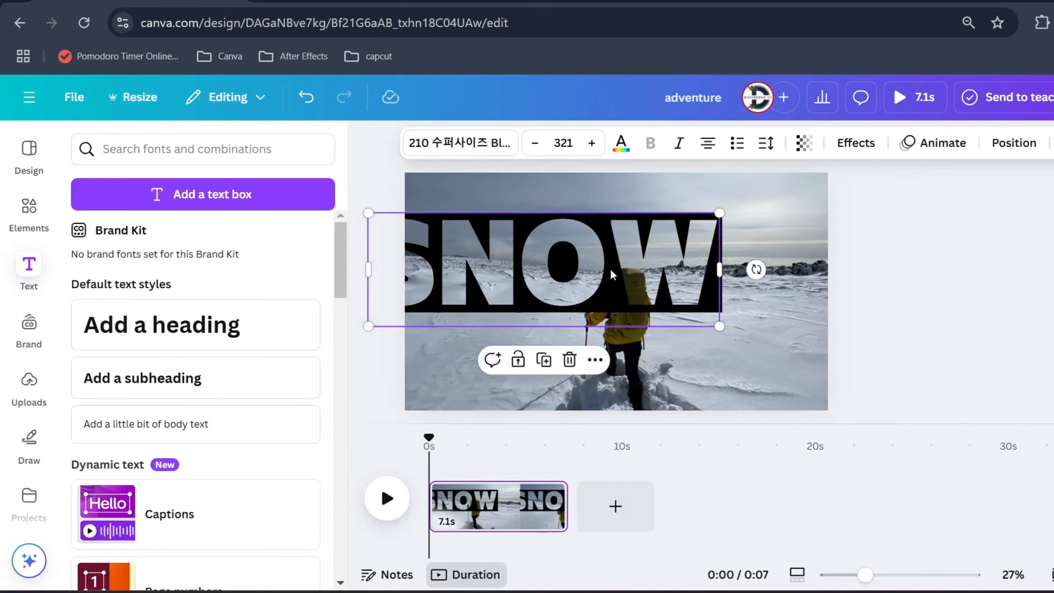
drag(604, 265, 688, 292)
drag(445, 238, 421, 230)
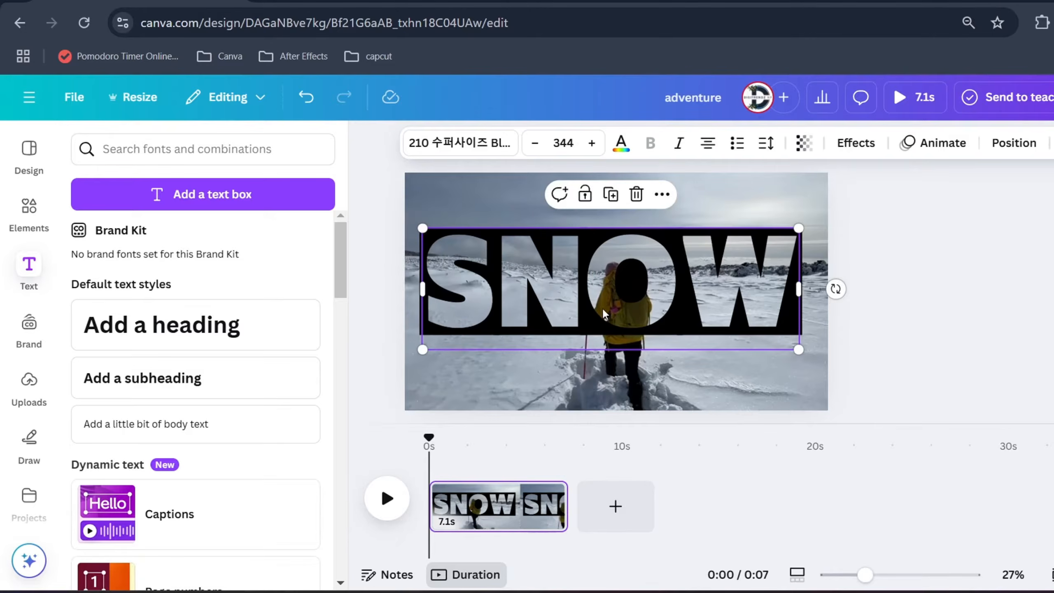
drag(676, 282, 681, 297)
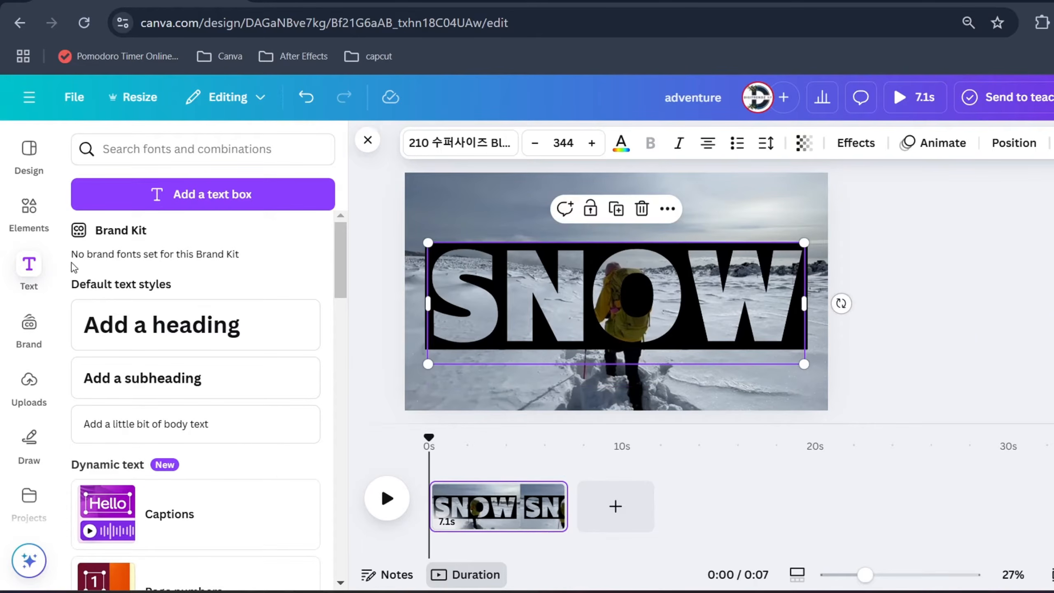
Add a rectangle, stretch it over the footage above the word SNOW, and colour it black
click(38, 220)
double_click(110, 149)
text(re)
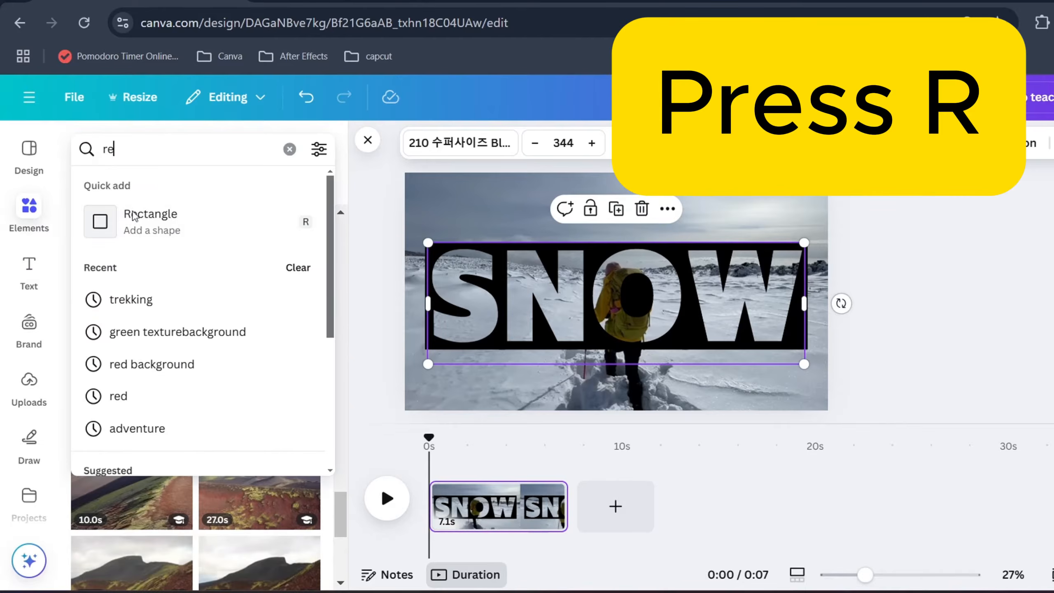
click(142, 226)
drag(619, 283, 851, 225)
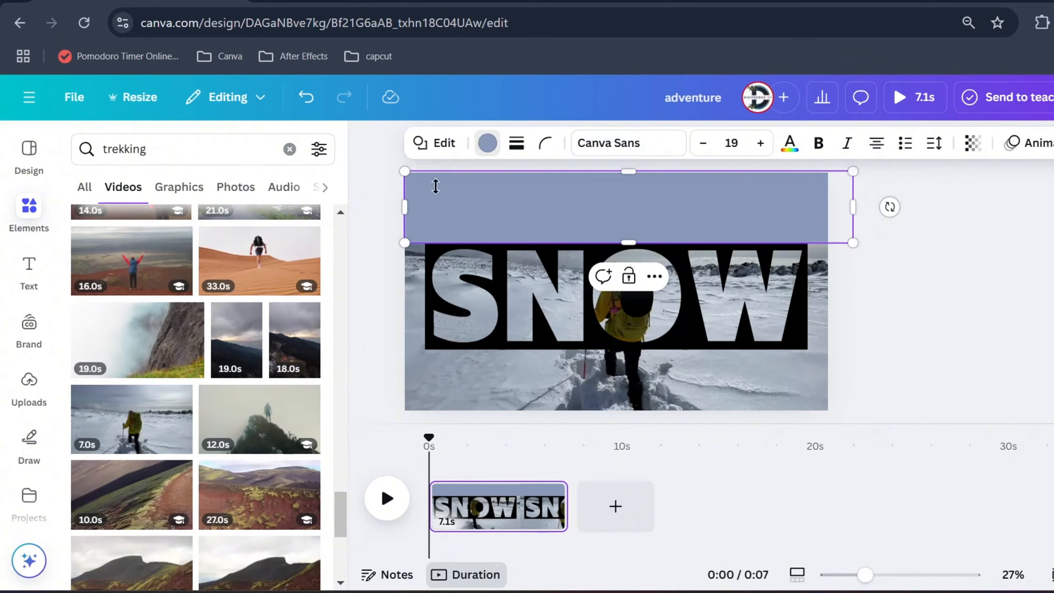
click(487, 143)
click(174, 270)
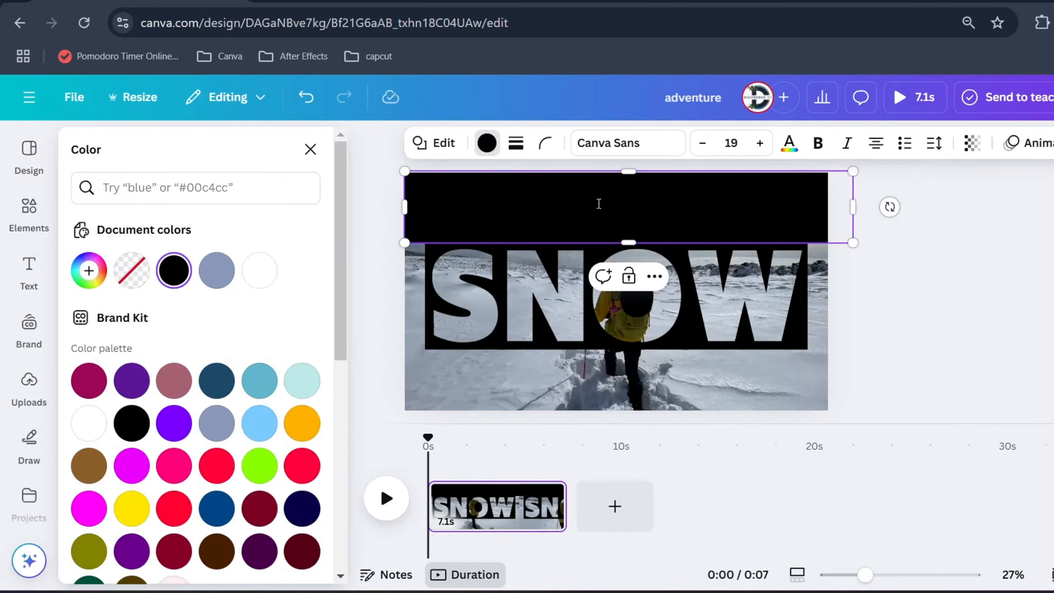
click(702, 217)
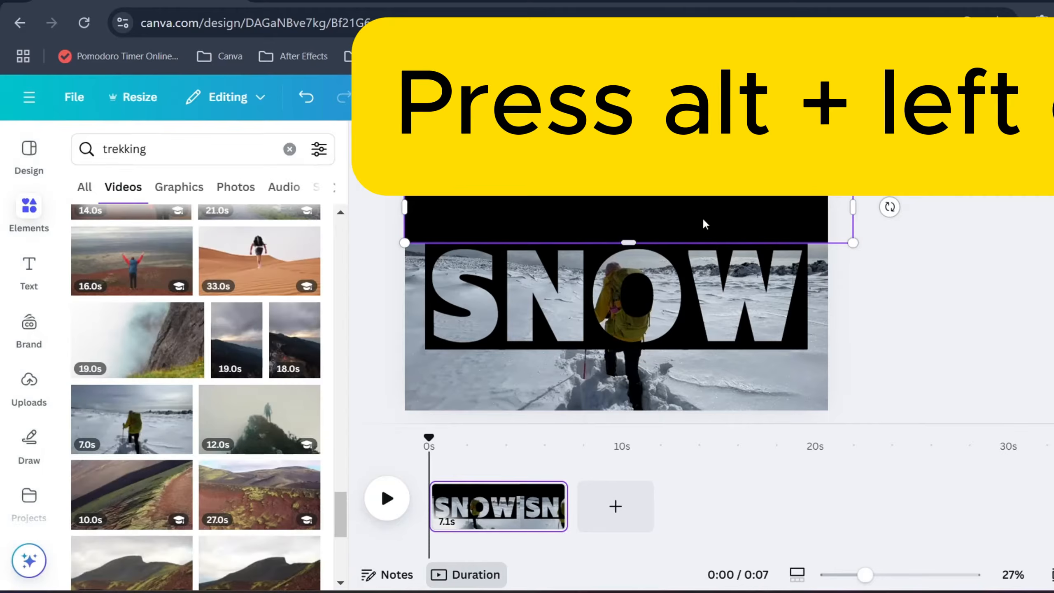
Cover the footage below and on both sides of SNOW with copies of the black rectangle, turning the side copies vertical
drag(605, 202, 748, 280)
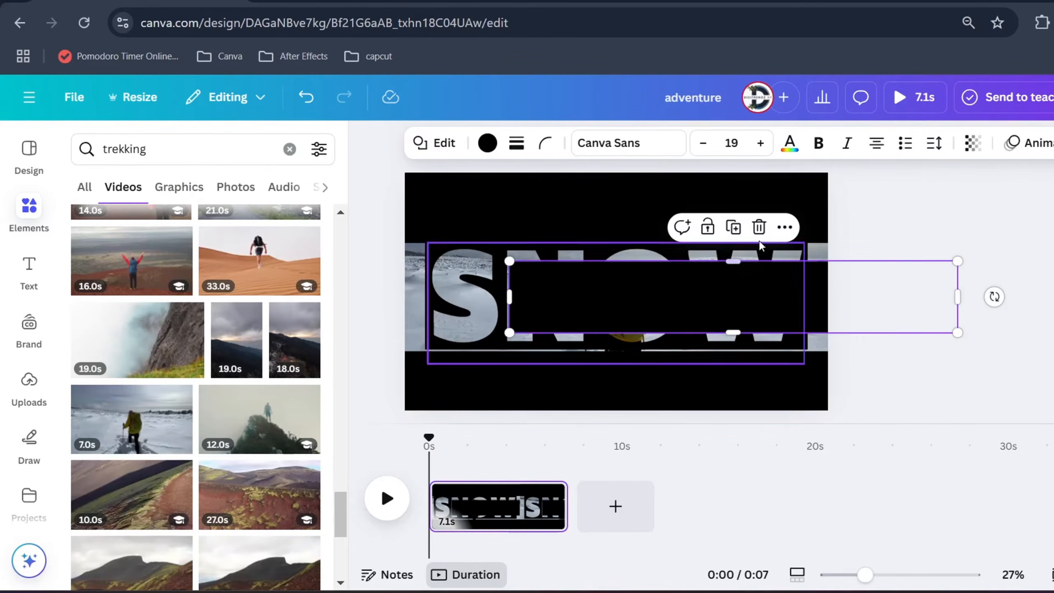
drag(996, 298, 738, 142)
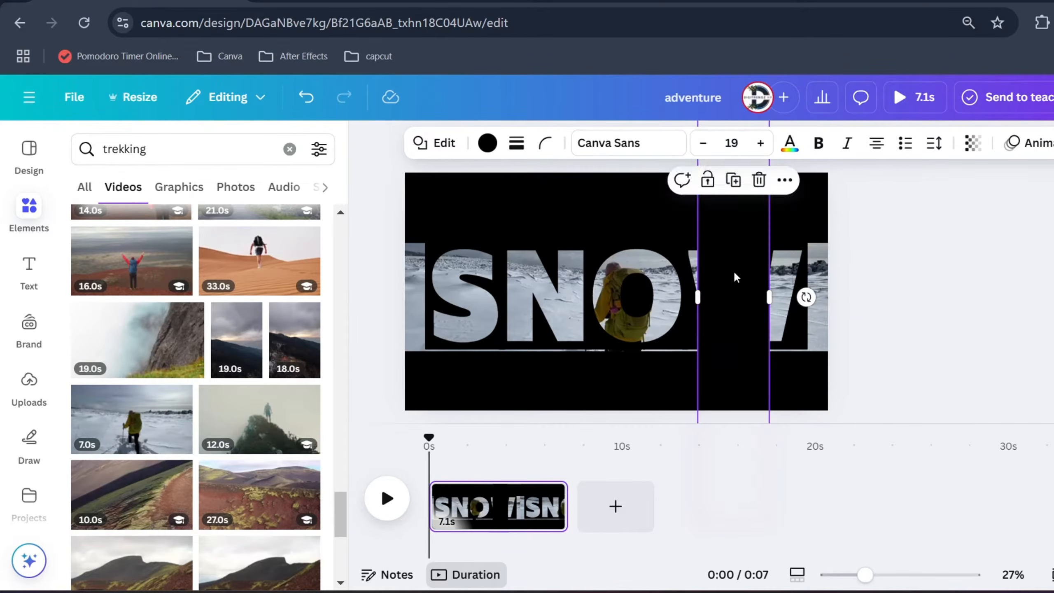
drag(734, 278, 842, 274)
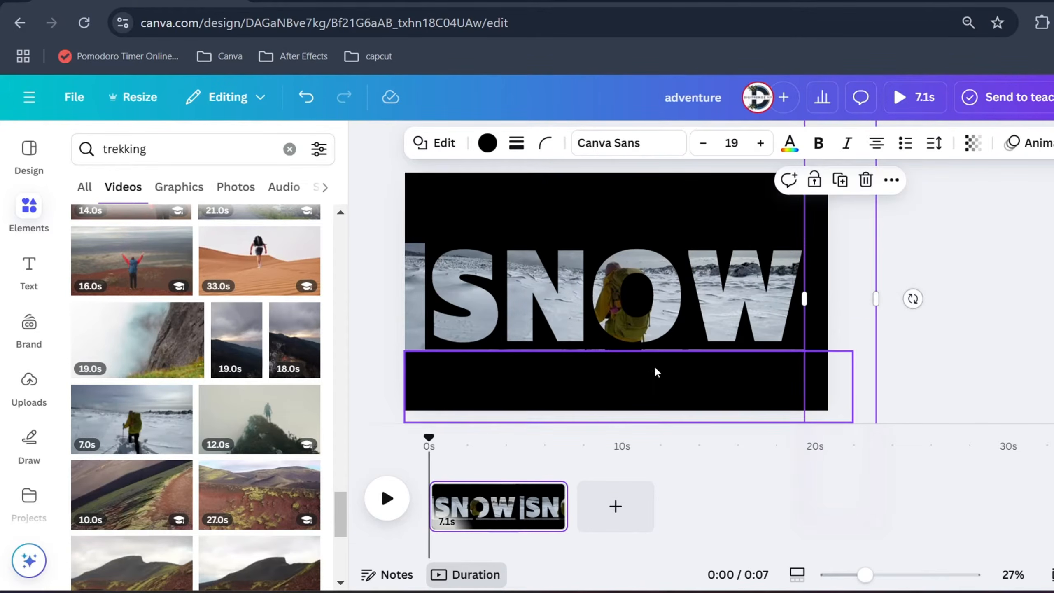
mouse_move(646, 383)
mouse_down()
mouse_move(653, 374)
mouse_move(631, 373)
mouse_up()
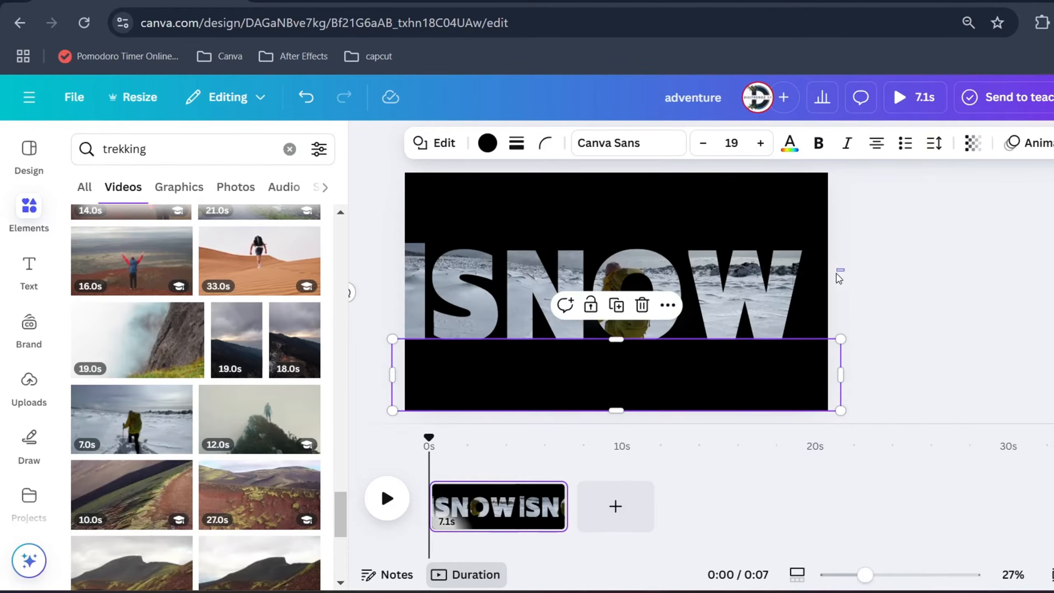
drag(839, 278, 376, 281)
Play the clip briefly to check how the footage looks inside the letters, and pause it
click(888, 328)
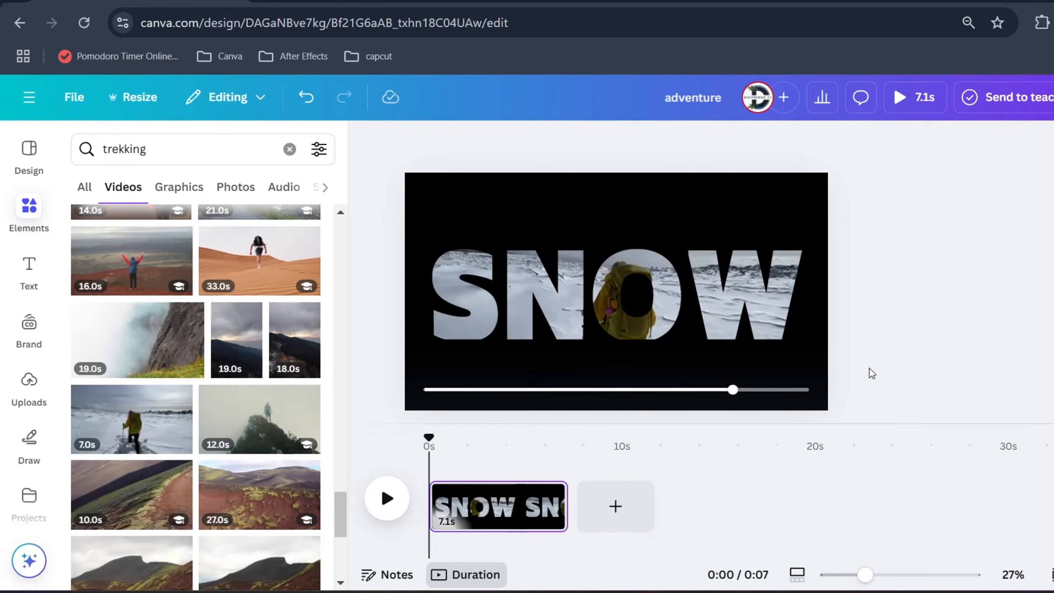
click(608, 301)
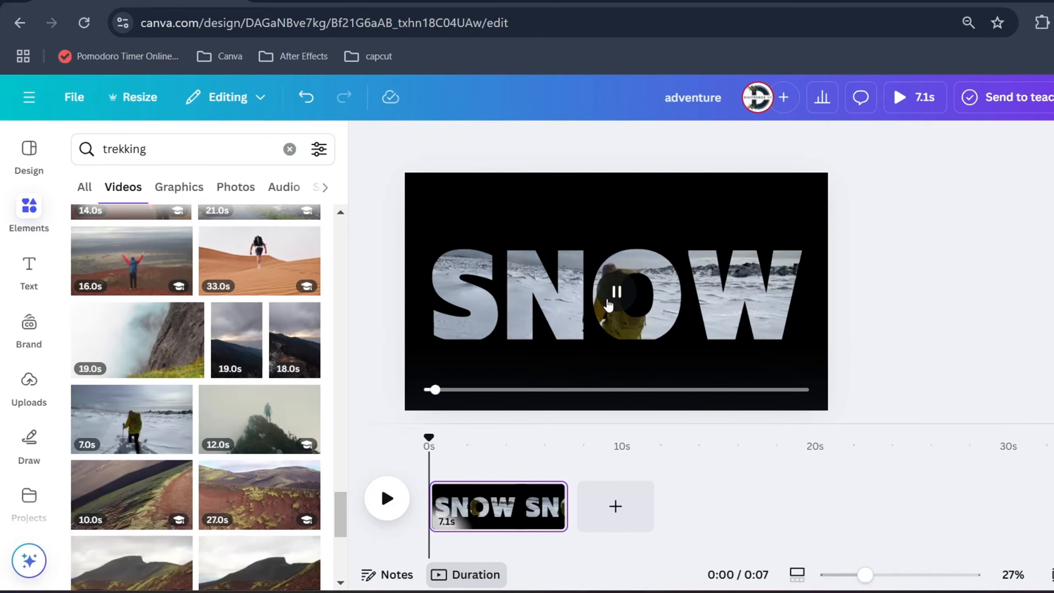
click(607, 303)
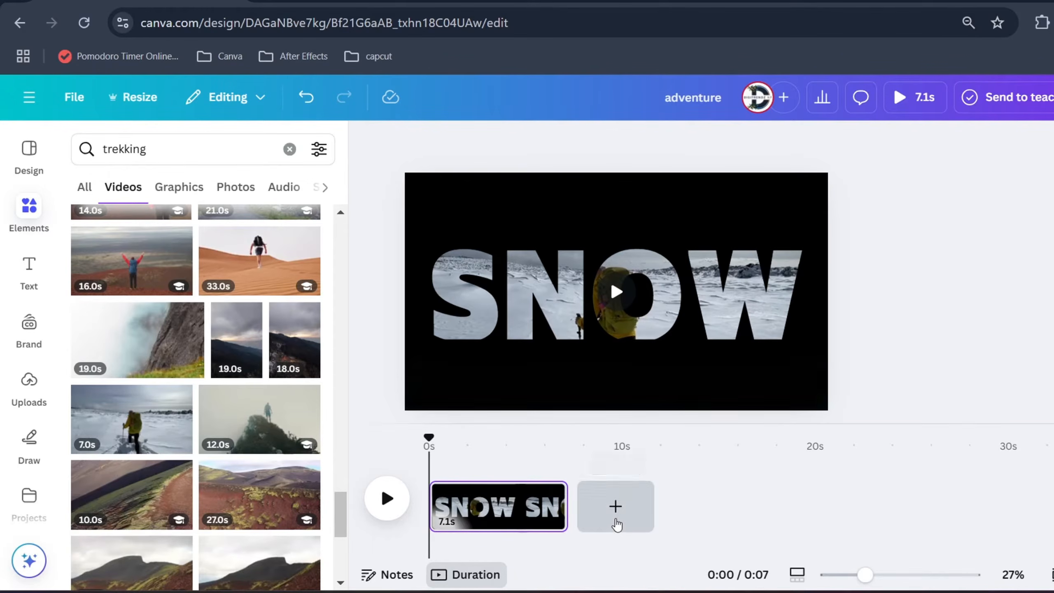
Add a second page and fill it with the 33.0s video of a hiker walking through the desert
click(616, 509)
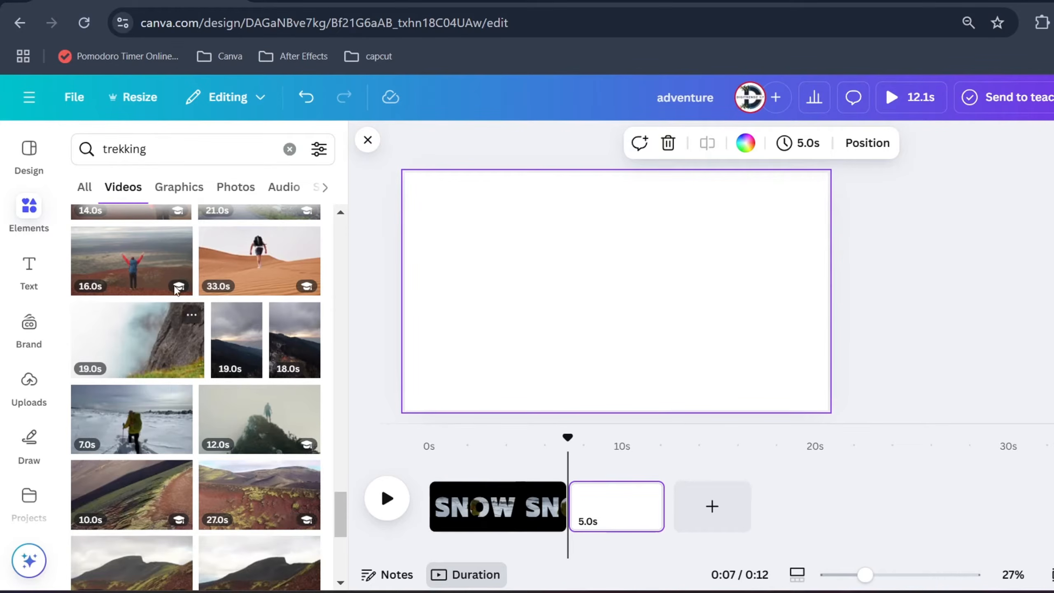
click(261, 264)
drag(499, 273, 456, 256)
drag(742, 365, 847, 394)
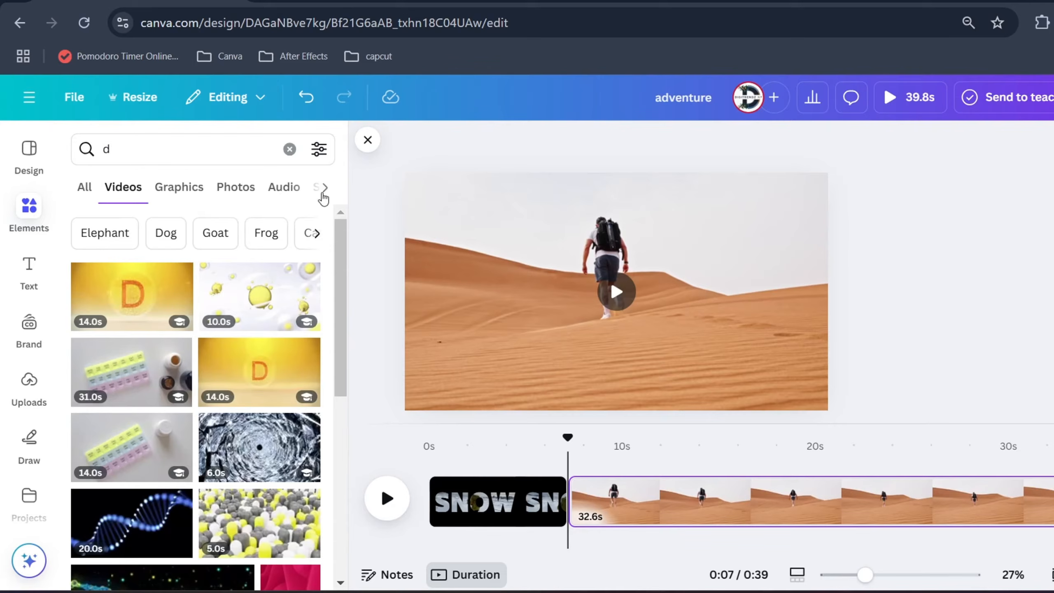
Look up "d" among the frames and insert two copies of the first letter D frame on the desert page
click(268, 194)
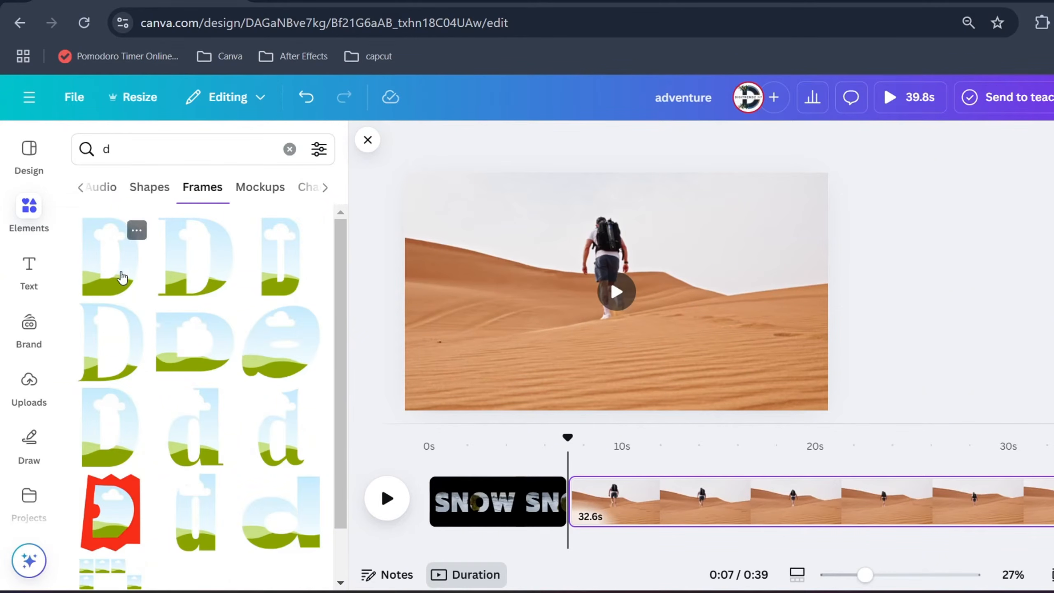
click(105, 254)
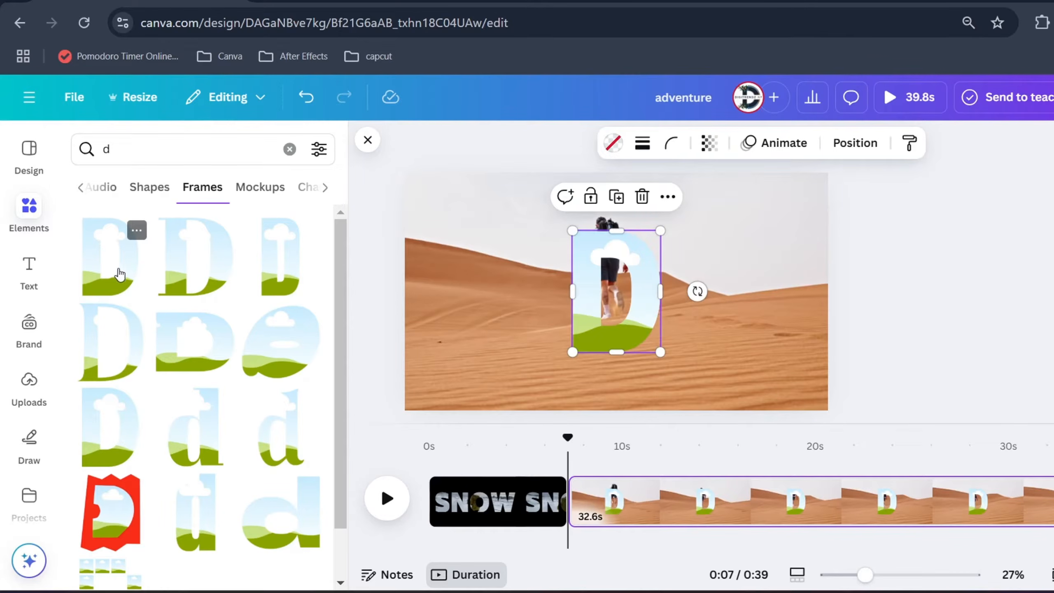
click(115, 236)
click(128, 235)
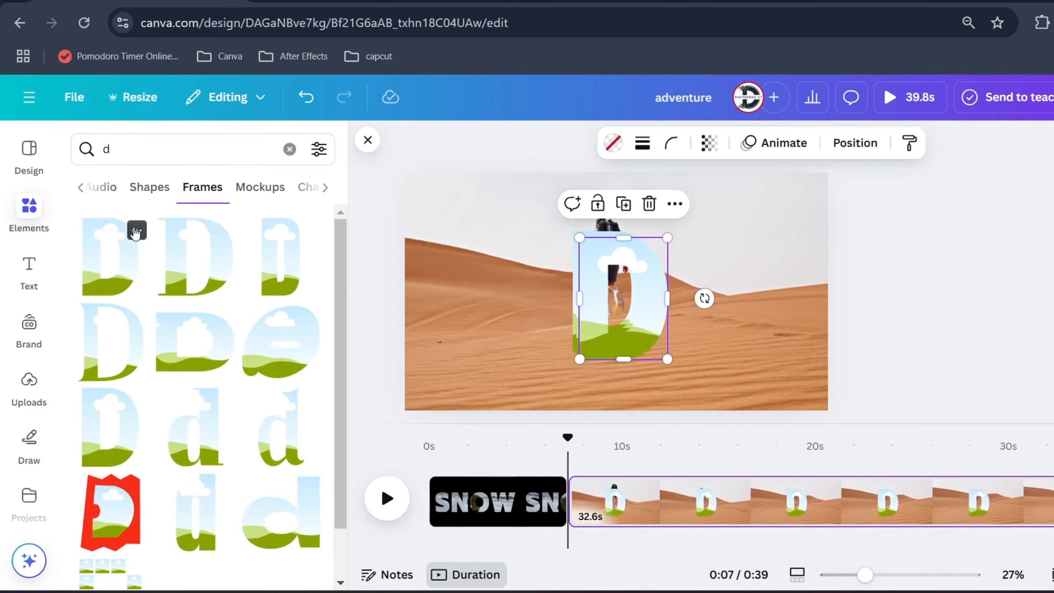
Show more frames by the D frame's creator, Canva Creative Studio, look up "a" and place the A frame right after the S
click(137, 230)
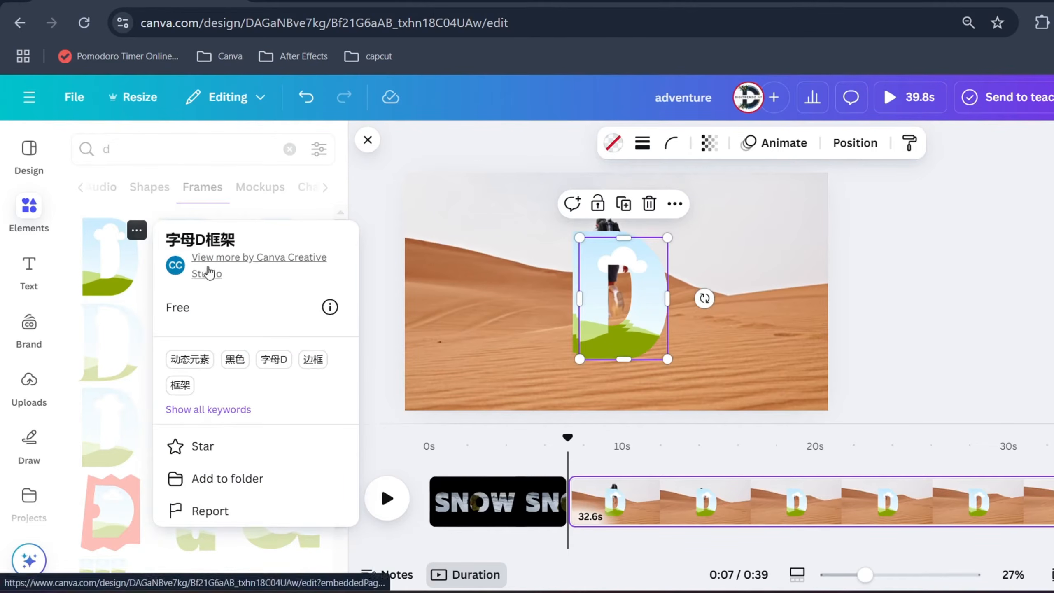
click(208, 274)
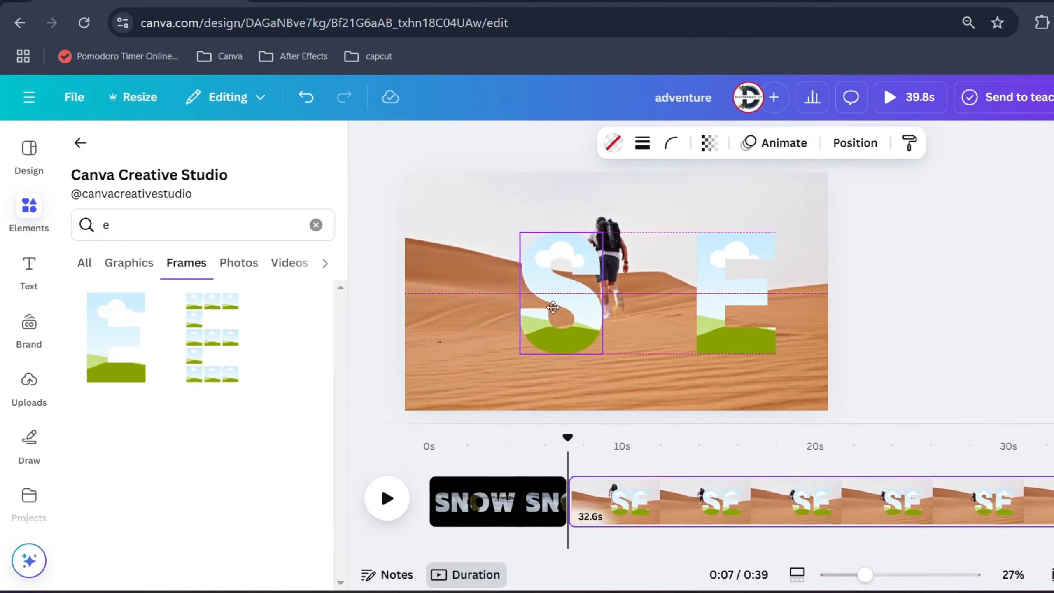
click(166, 229)
key(BackSpace)
text(a)
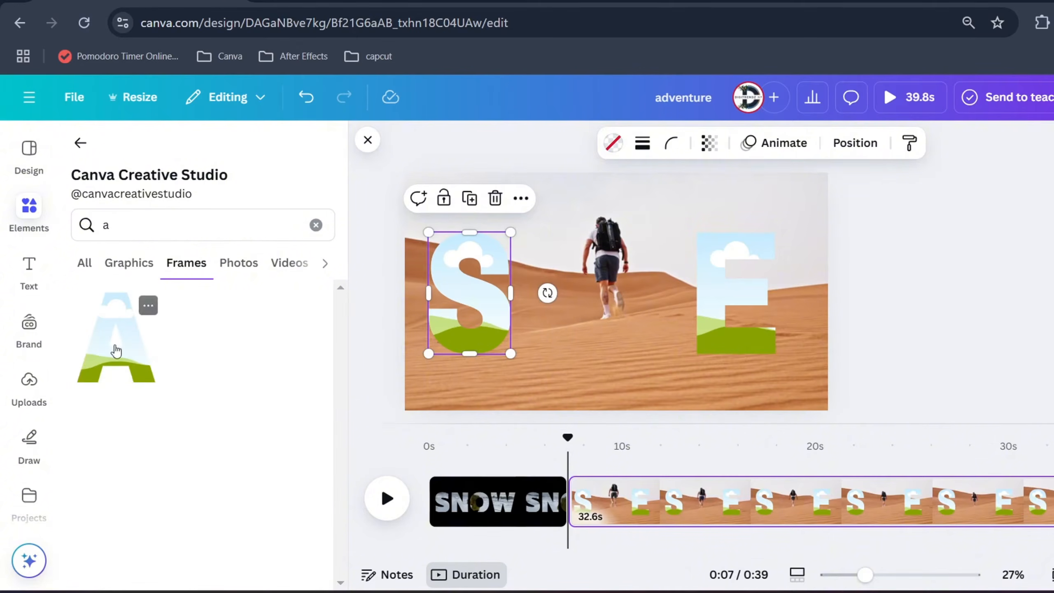
click(115, 351)
drag(630, 292, 591, 292)
Delete the letter E frame from the desert page
click(793, 303)
click(712, 302)
key(Delete)
Look up "n" and "d" among the creator's frames and place both letters after the A to complete SAND
click(171, 226)
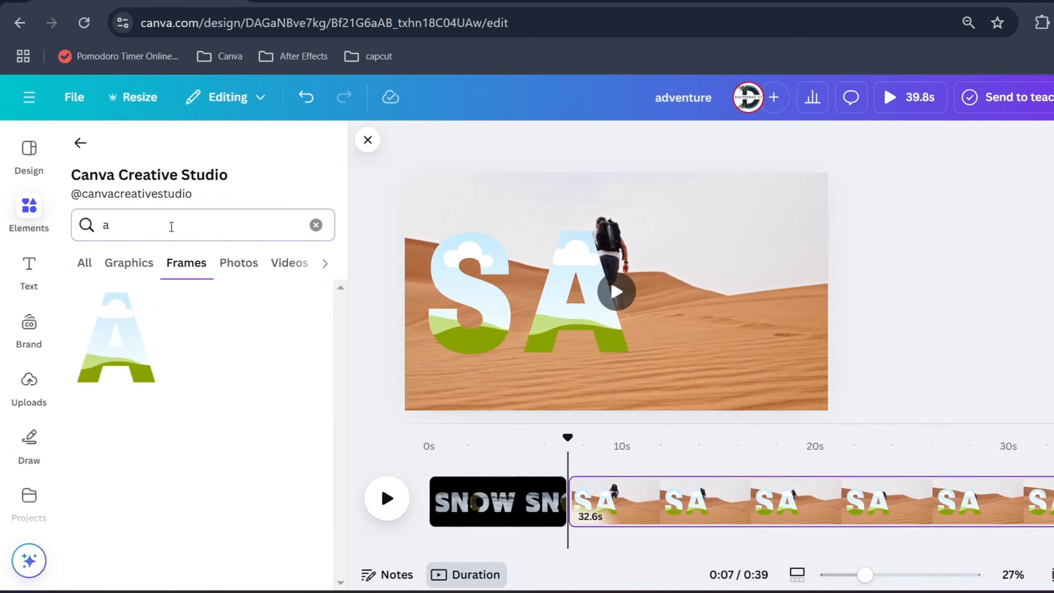
text(n)
click(116, 337)
drag(614, 293, 679, 292)
click(145, 224)
text(d)
click(110, 332)
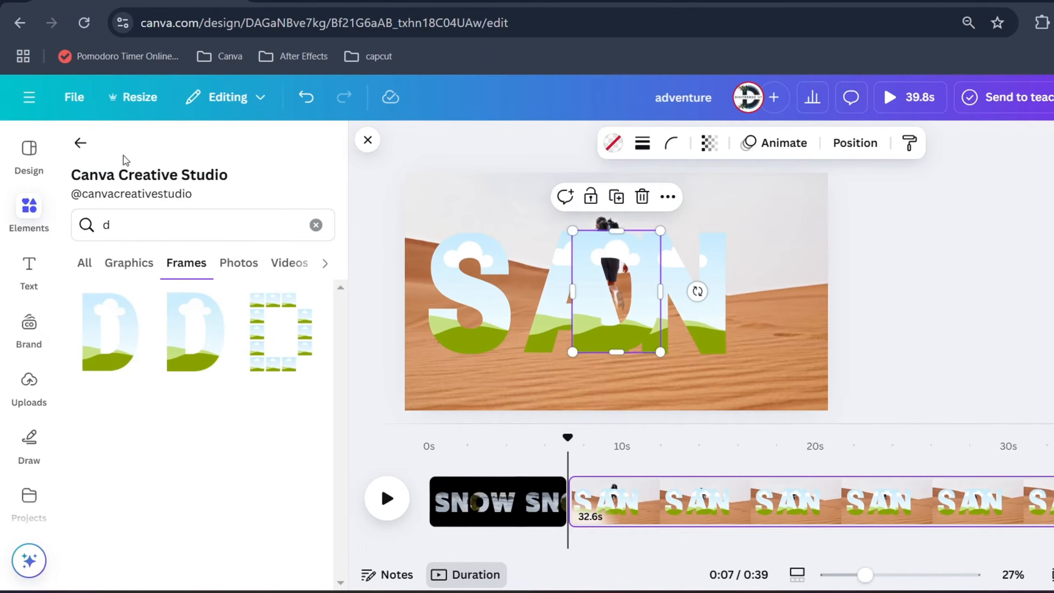
drag(584, 299, 751, 305)
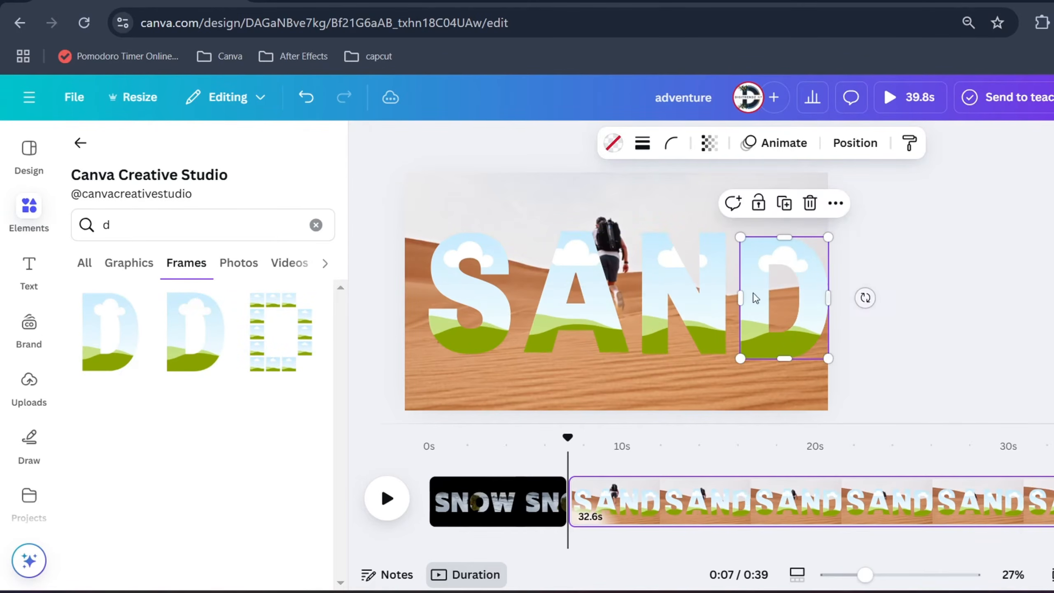
Tidy up the spacing of the four SAND letter frames and center the word across the desert page
drag(911, 341, 477, 290)
click(855, 142)
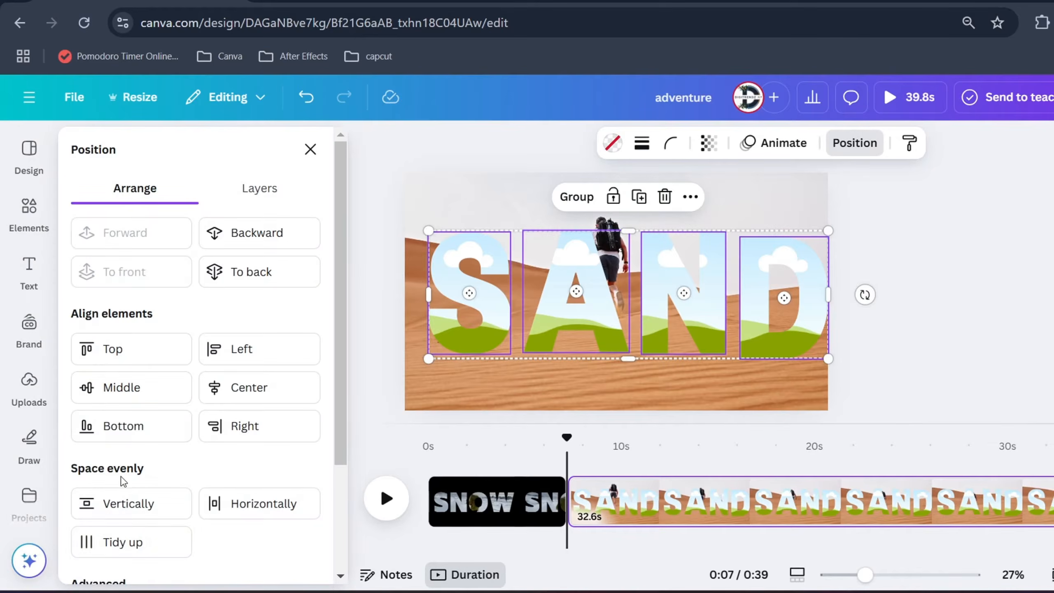
click(118, 540)
drag(756, 279, 753, 271)
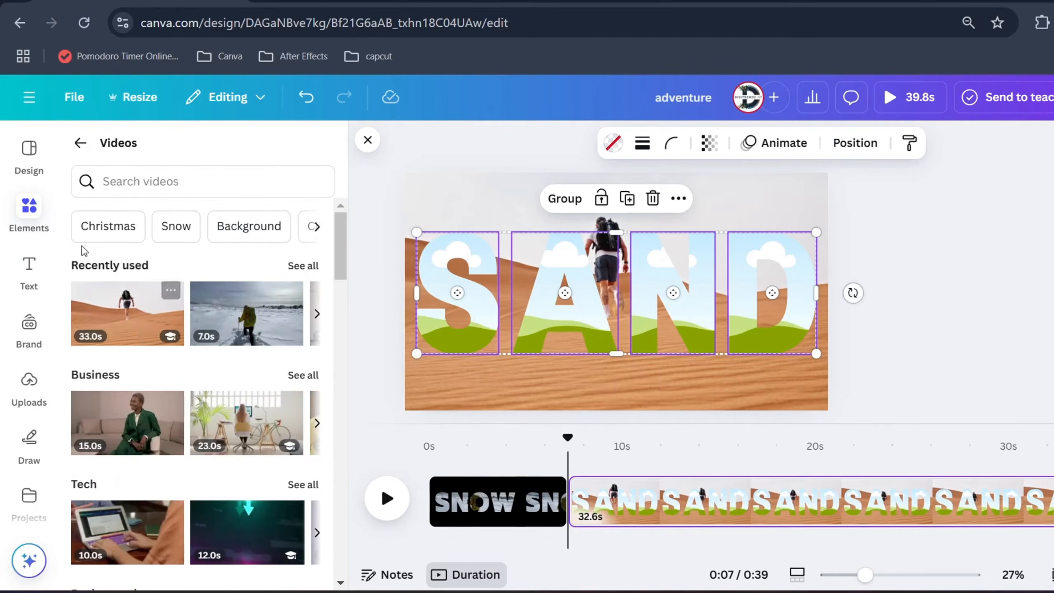
Fill each of the four SAND letter frames with the 33.0s video of the desert hiker
drag(105, 303, 466, 308)
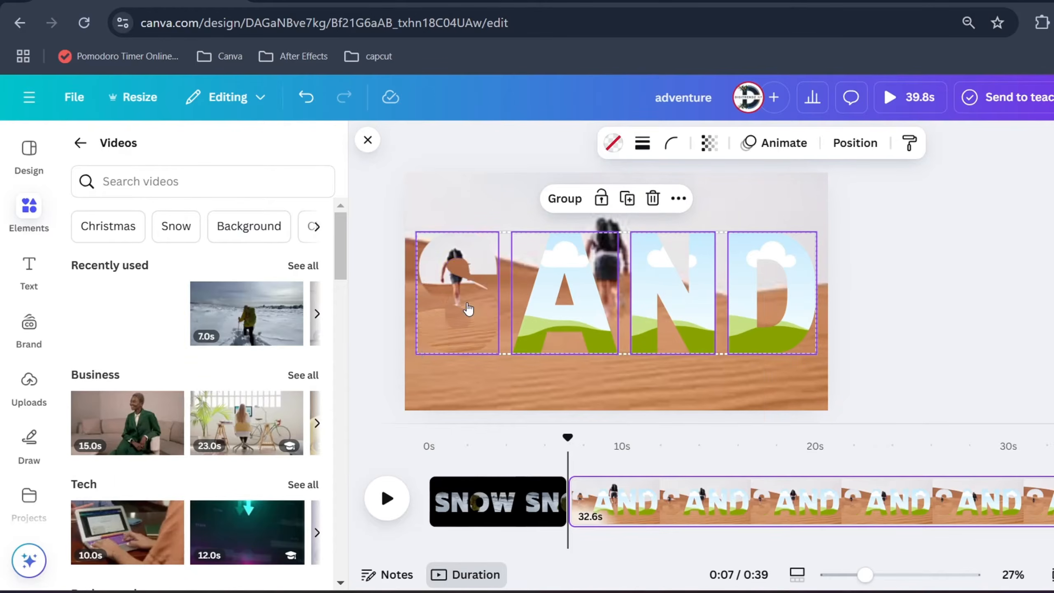
drag(98, 308, 563, 301)
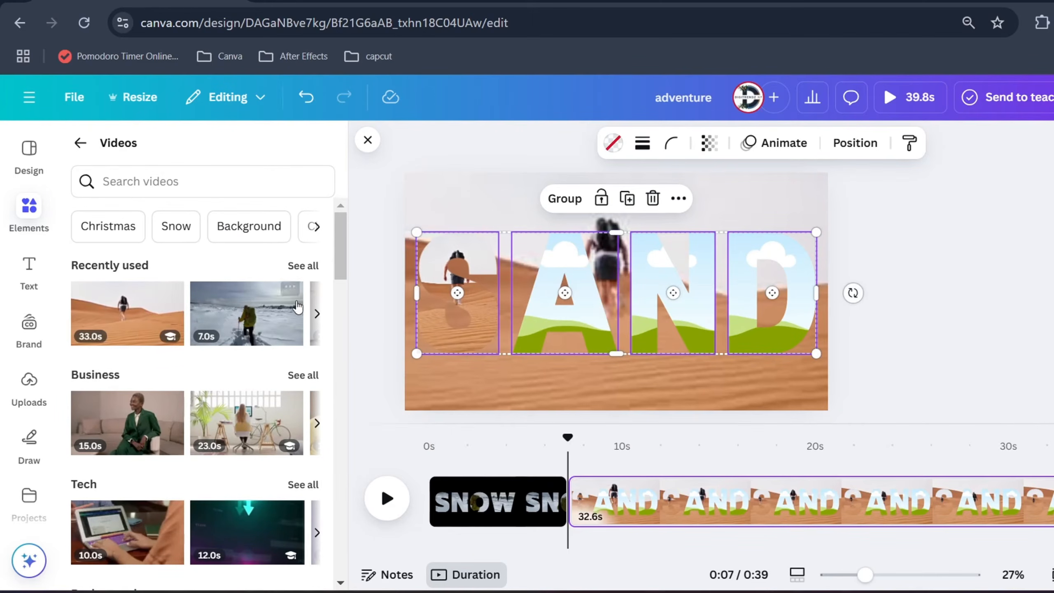
drag(156, 307, 578, 304)
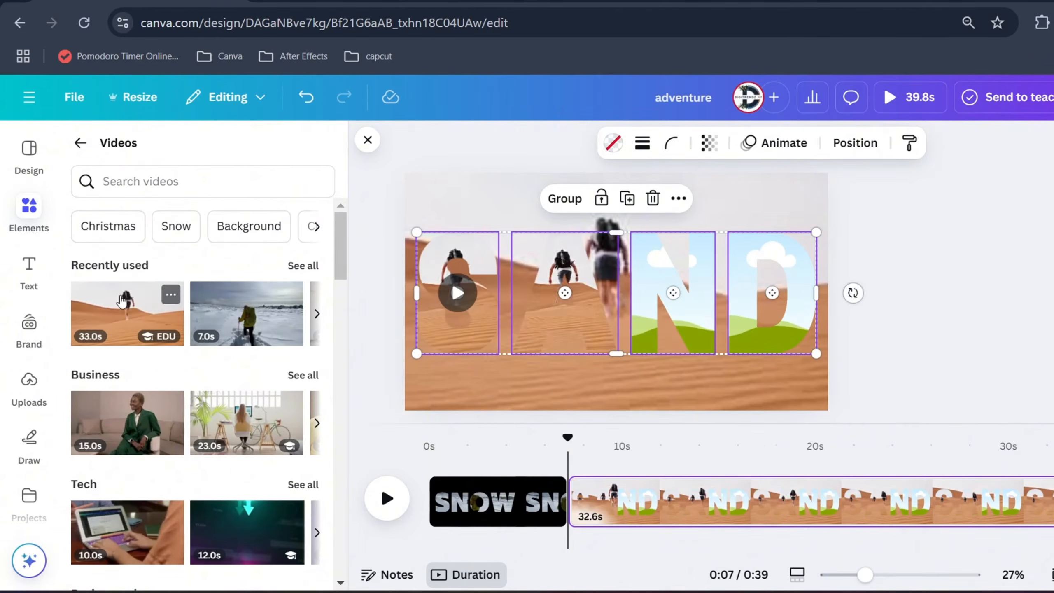
drag(120, 300, 754, 309)
drag(96, 304, 668, 290)
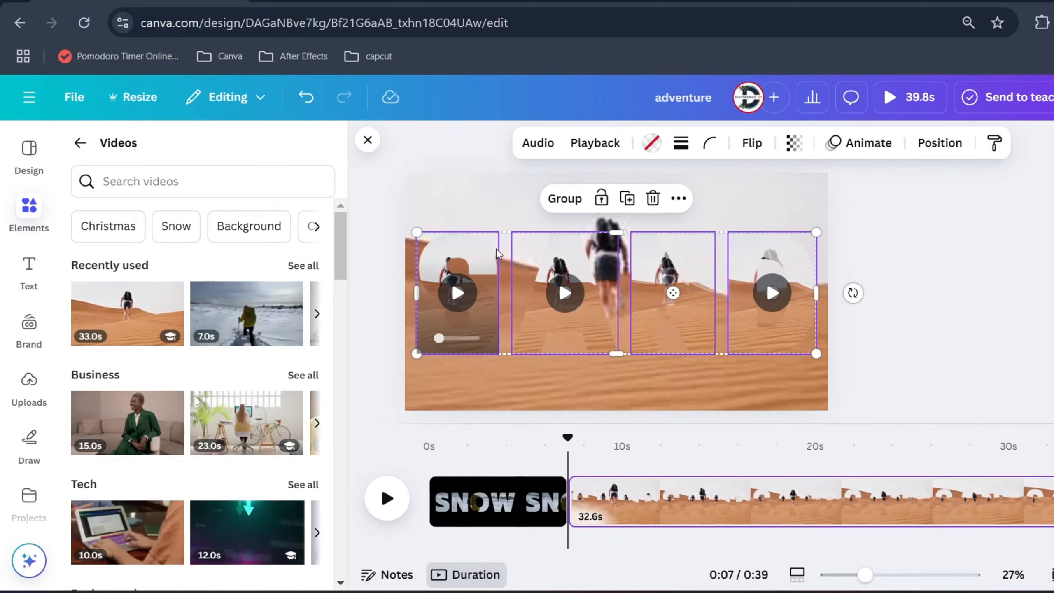
Enlarge and reposition the video inside the S frame so that it lines up with the background footage
click(383, 310)
click(470, 246)
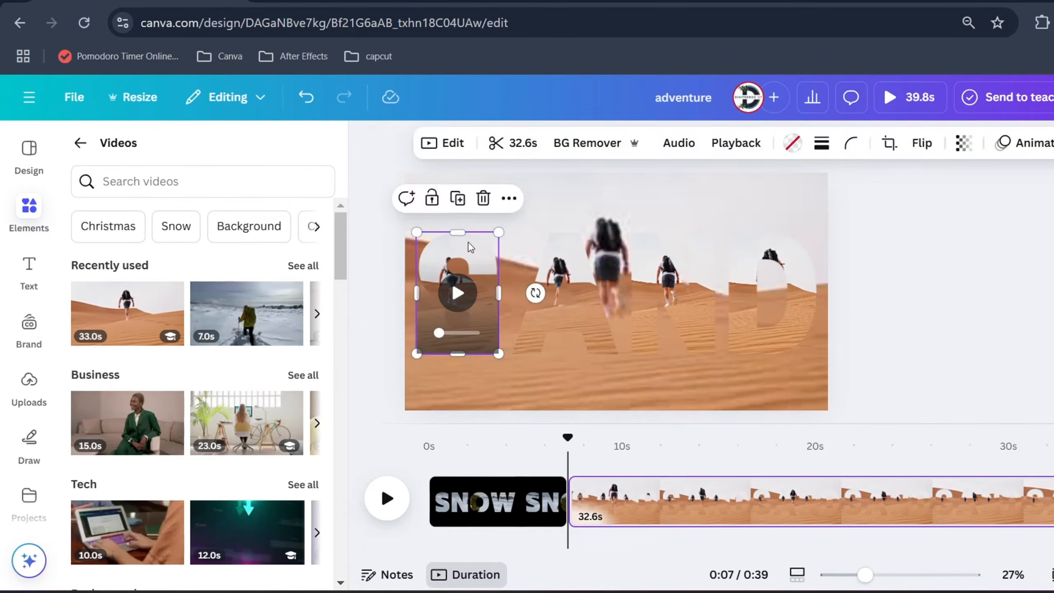
double_click(469, 244)
drag(540, 255, 602, 255)
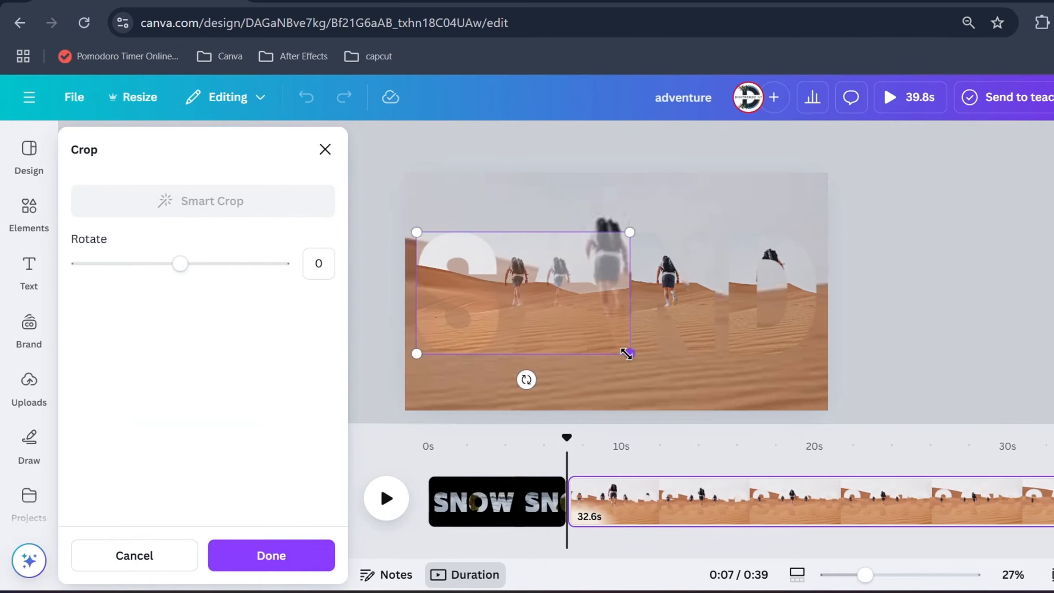
drag(627, 354, 827, 423)
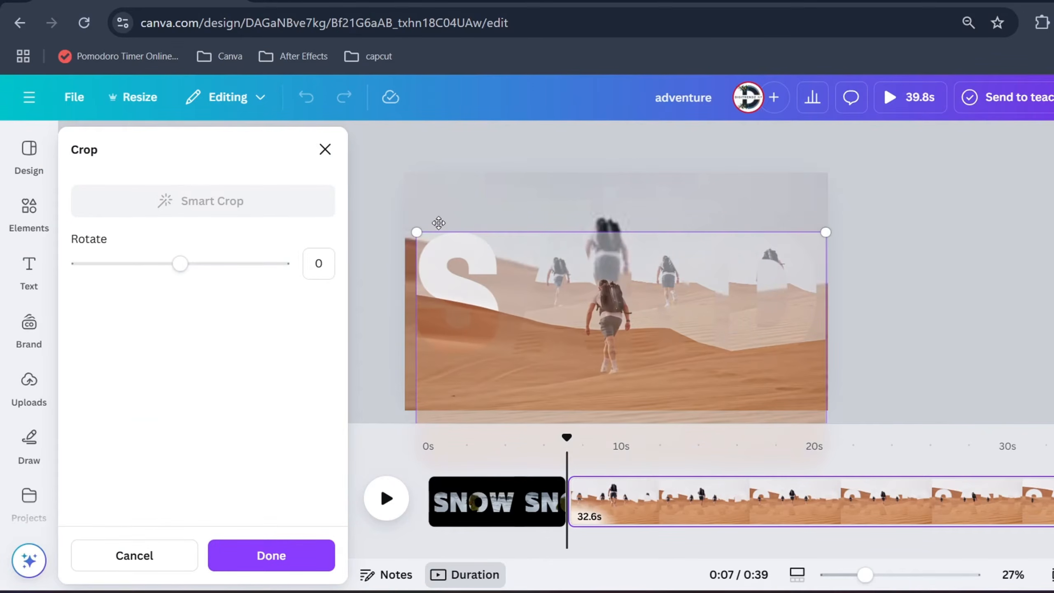
drag(418, 229, 398, 216)
drag(563, 238, 572, 190)
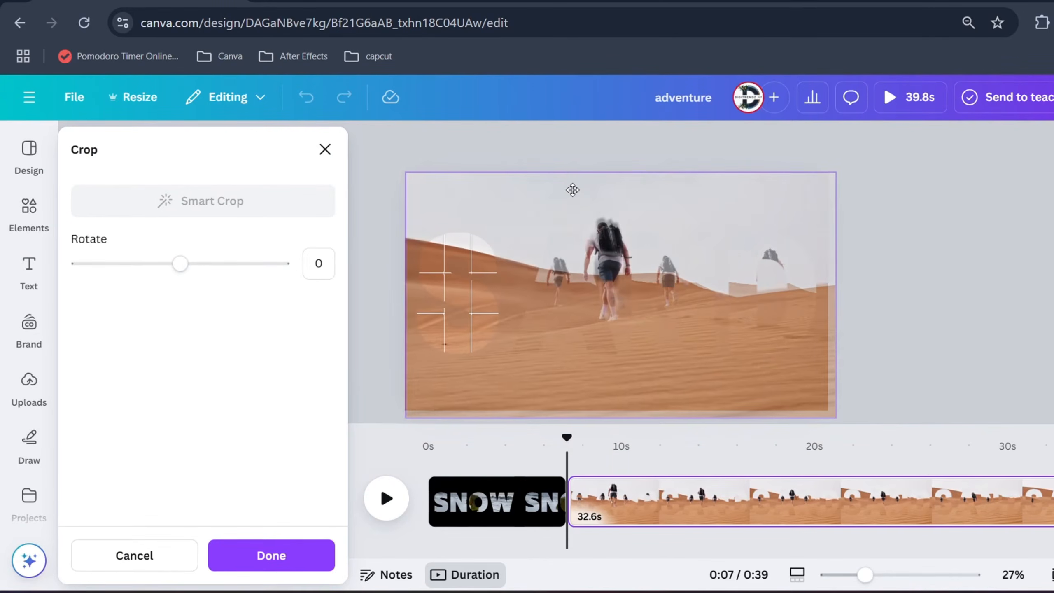
drag(832, 413, 829, 403)
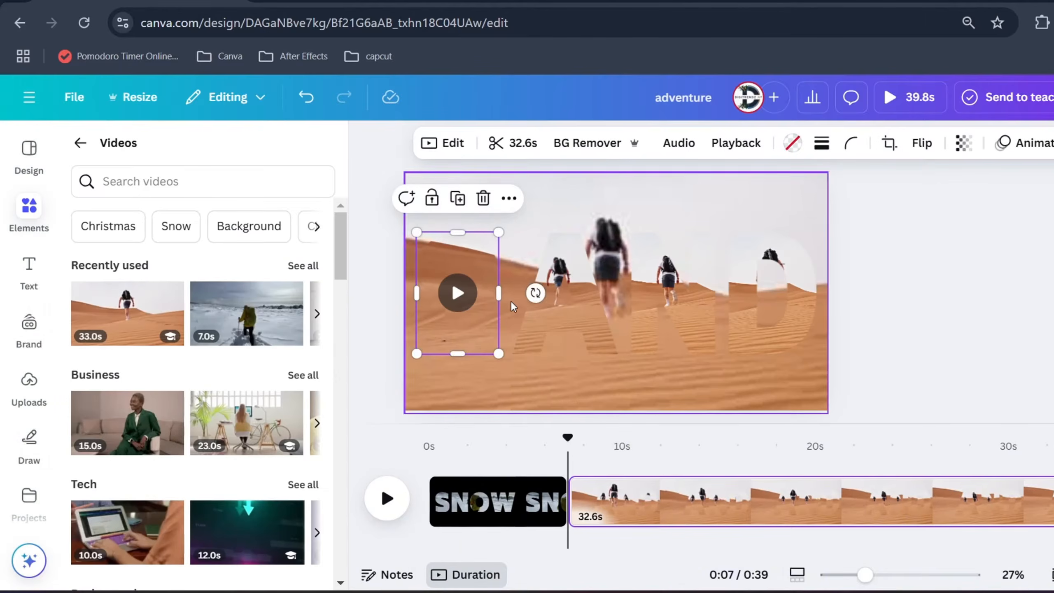
Crop the A frame's video by scaling it to the page size and matching its position to the background
drag(455, 290, 566, 292)
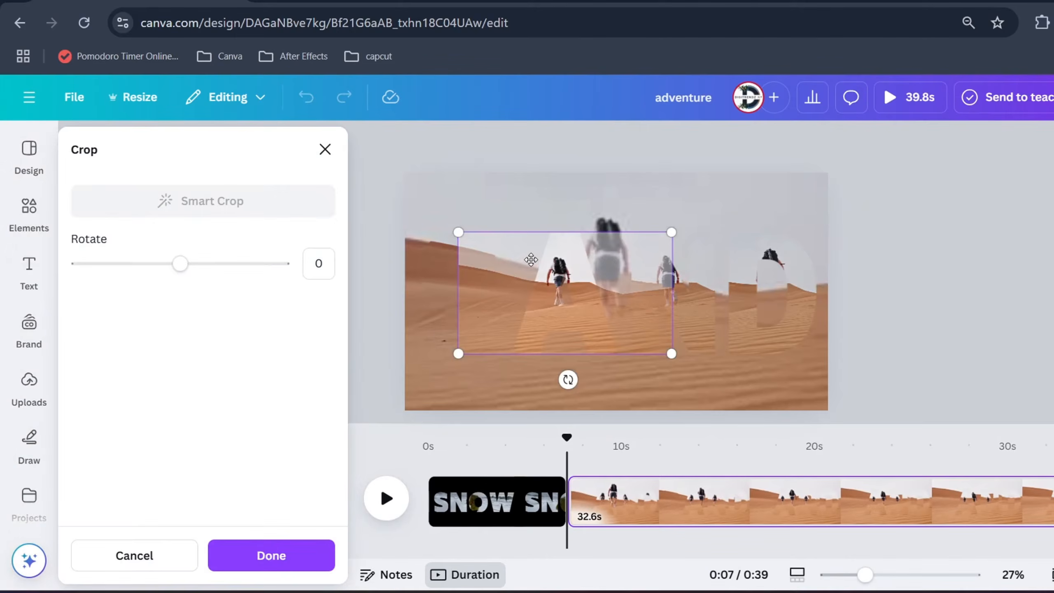
drag(458, 233, 373, 199)
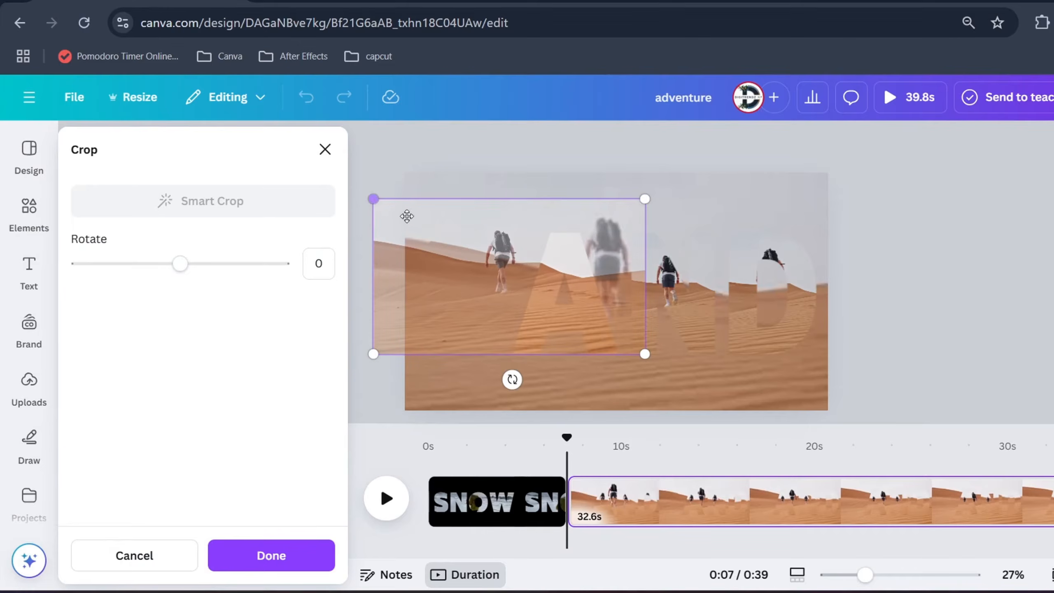
drag(655, 203, 687, 190)
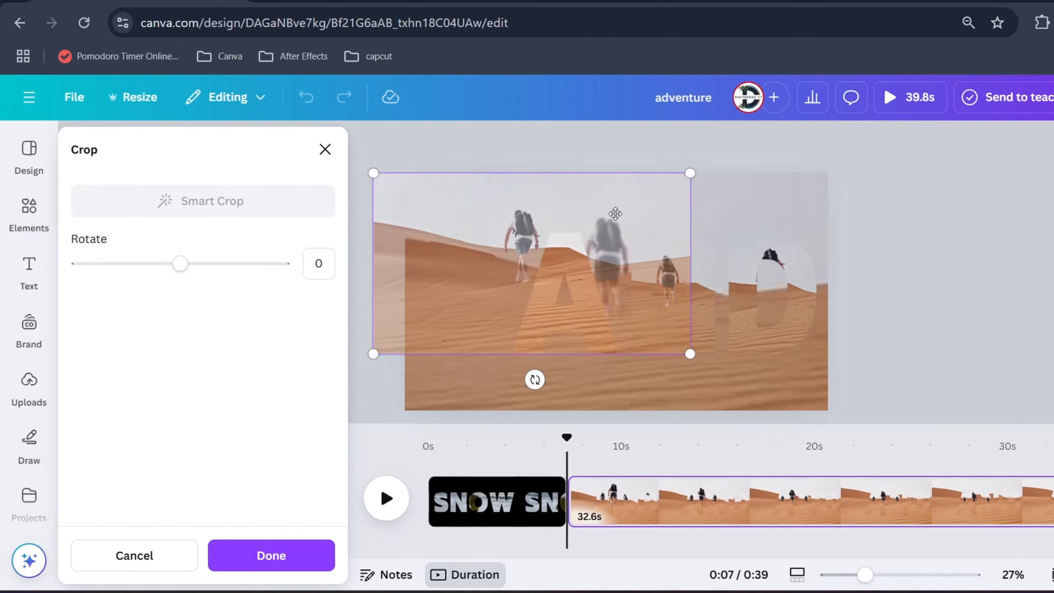
drag(467, 208, 528, 241)
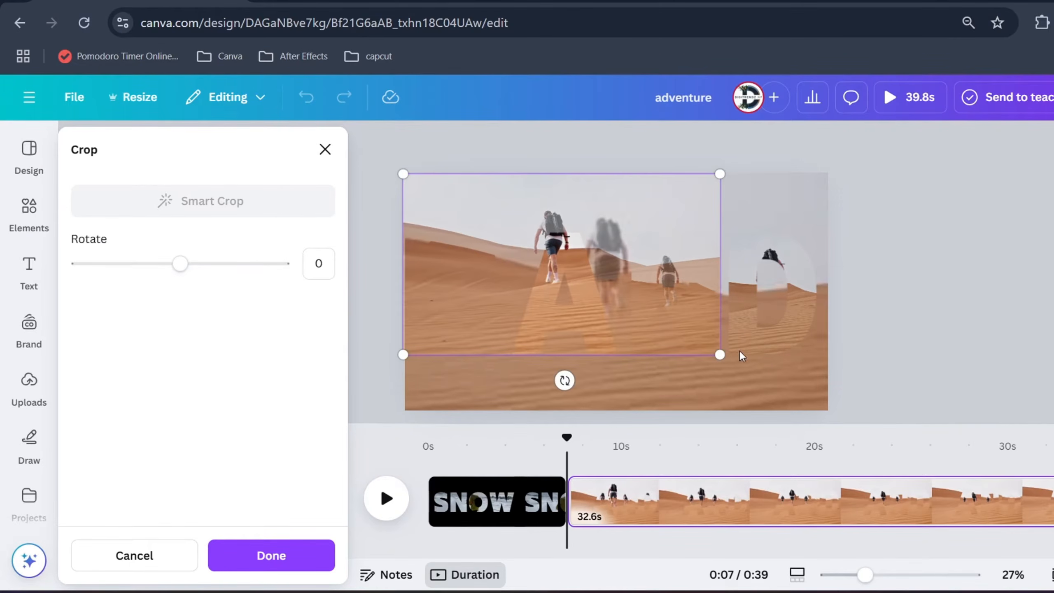
drag(720, 354, 838, 417)
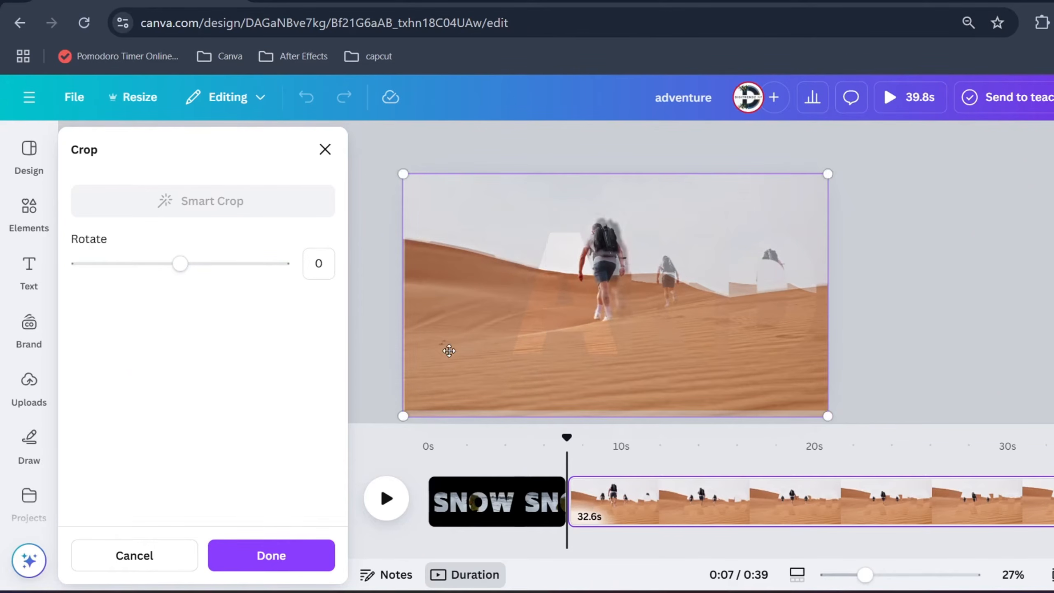
drag(449, 350, 460, 351)
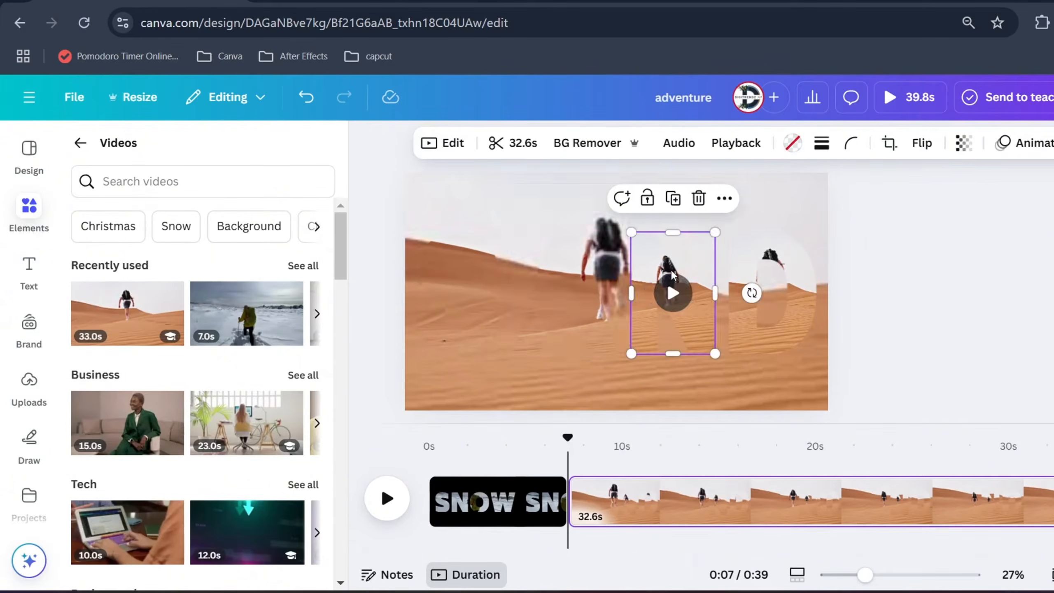
Scale and shift the video inside the N frame to match the background hiker and dunes, and apply the crop
double_click(671, 291)
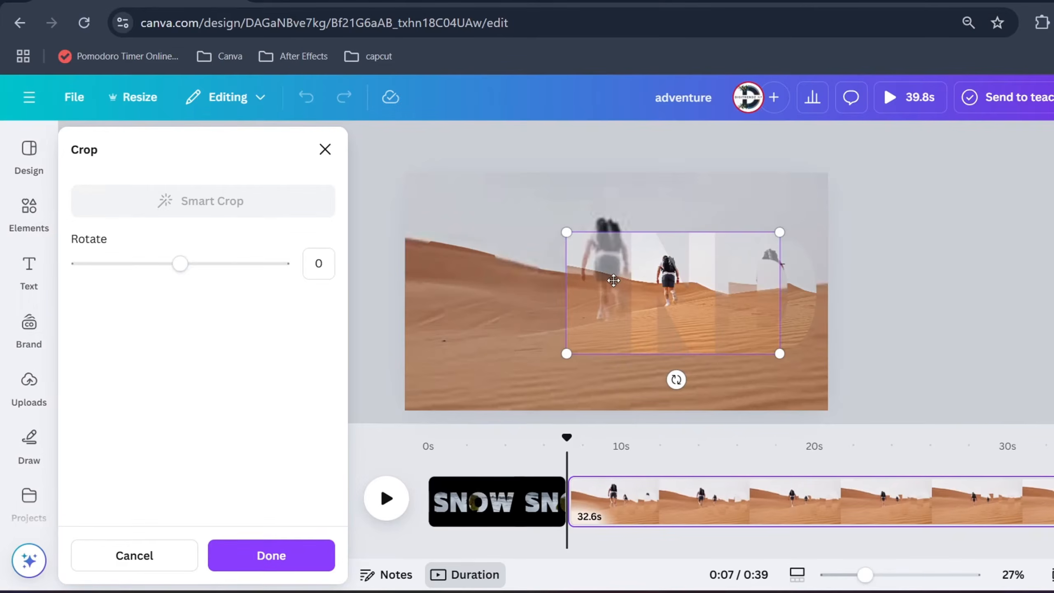
drag(564, 229, 414, 169)
drag(737, 169, 790, 165)
drag(742, 195, 733, 230)
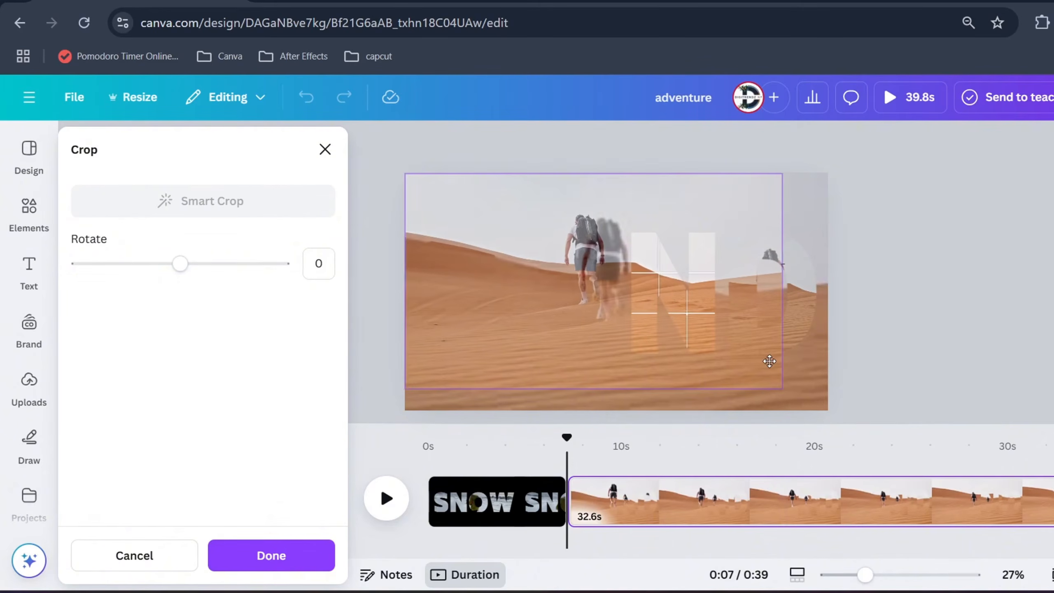
drag(770, 361, 772, 361)
drag(742, 316, 739, 317)
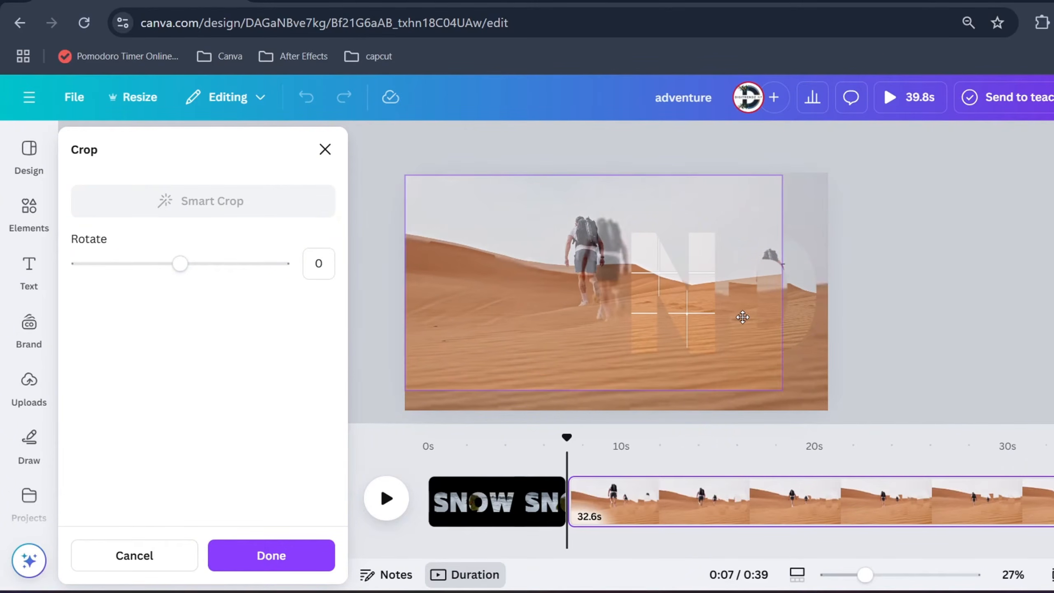
drag(782, 389, 824, 414)
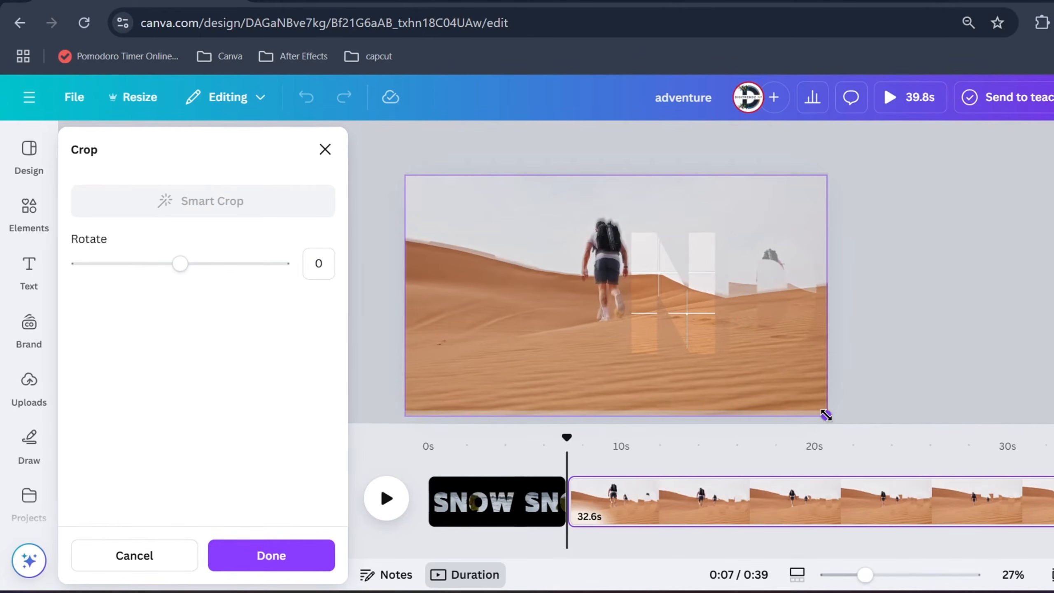
click(871, 368)
Scale and align the D frame's video with the background footage, and play the page to check the match
double_click(756, 246)
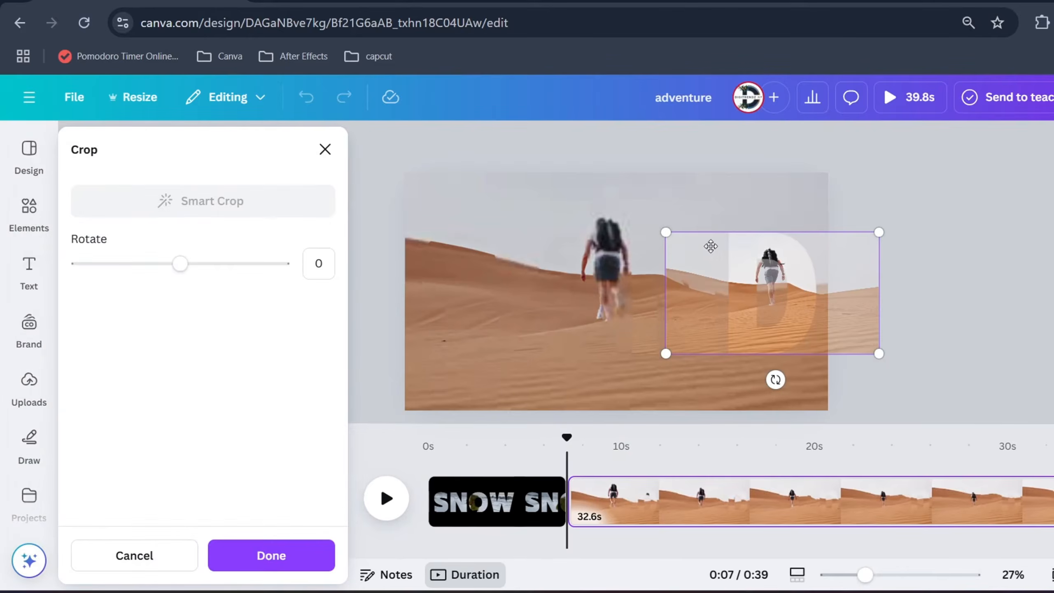
drag(711, 246, 398, 154)
drag(576, 221, 582, 259)
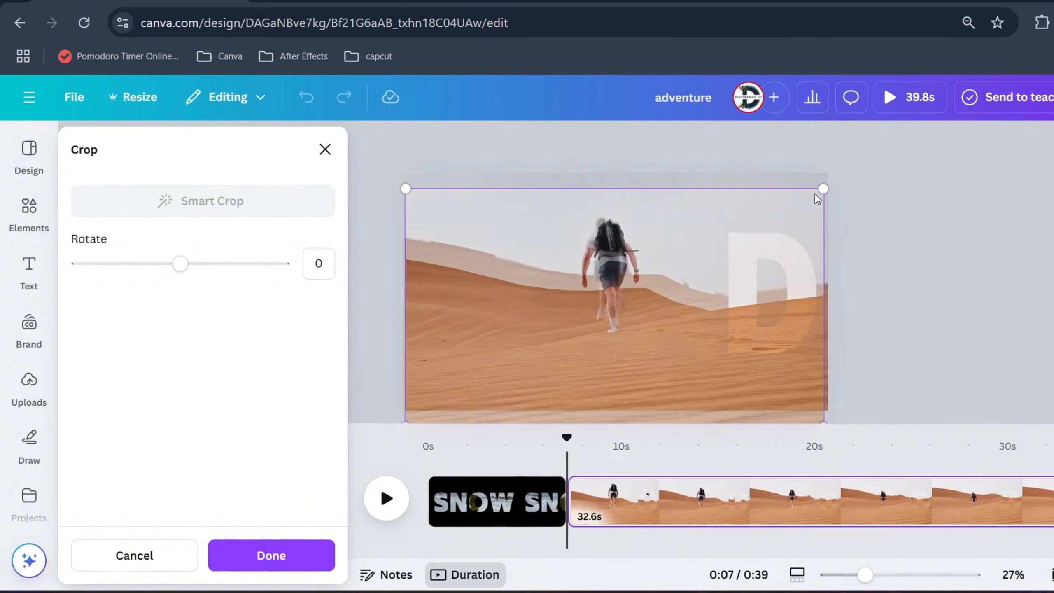
drag(406, 189, 404, 187)
drag(457, 218, 477, 203)
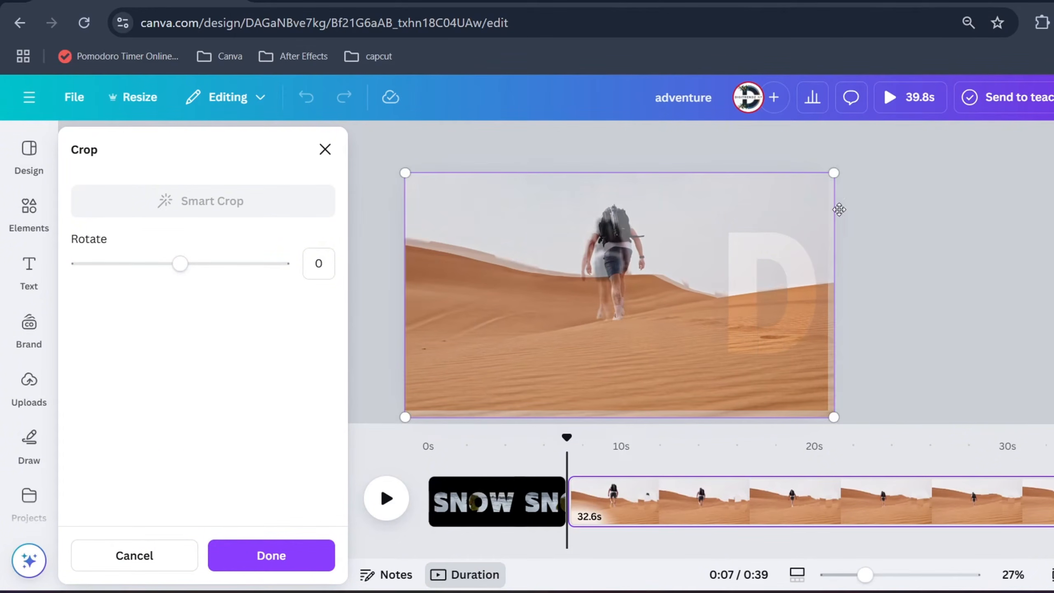
drag(833, 416, 826, 409)
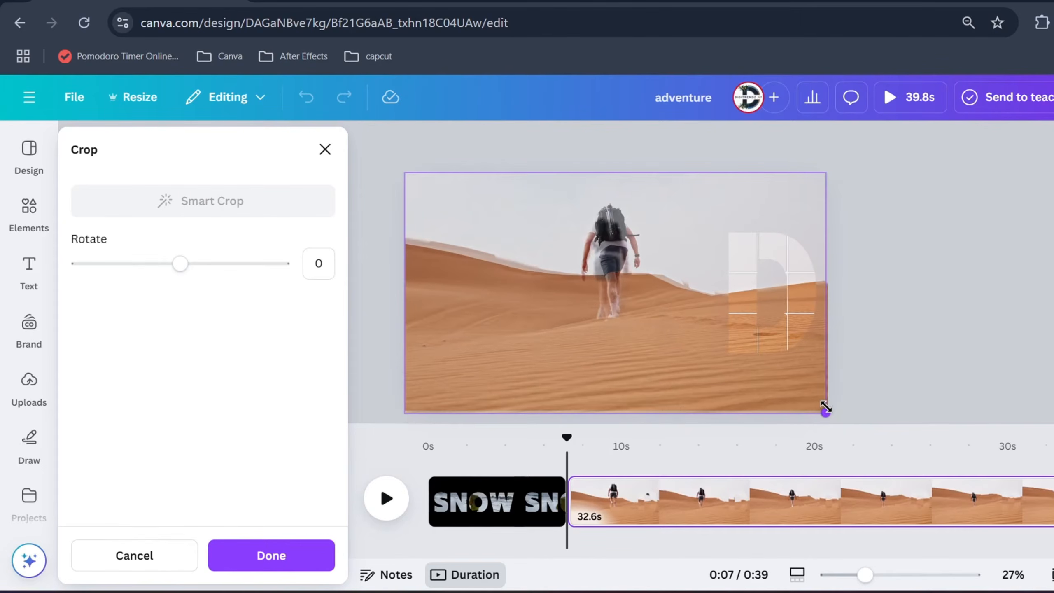
click(887, 358)
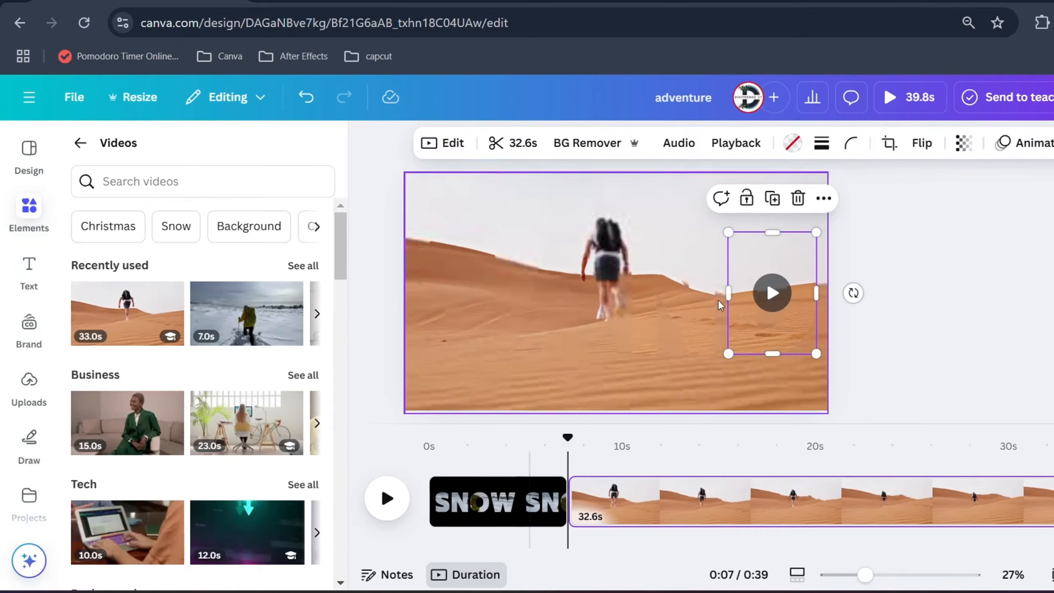
click(386, 499)
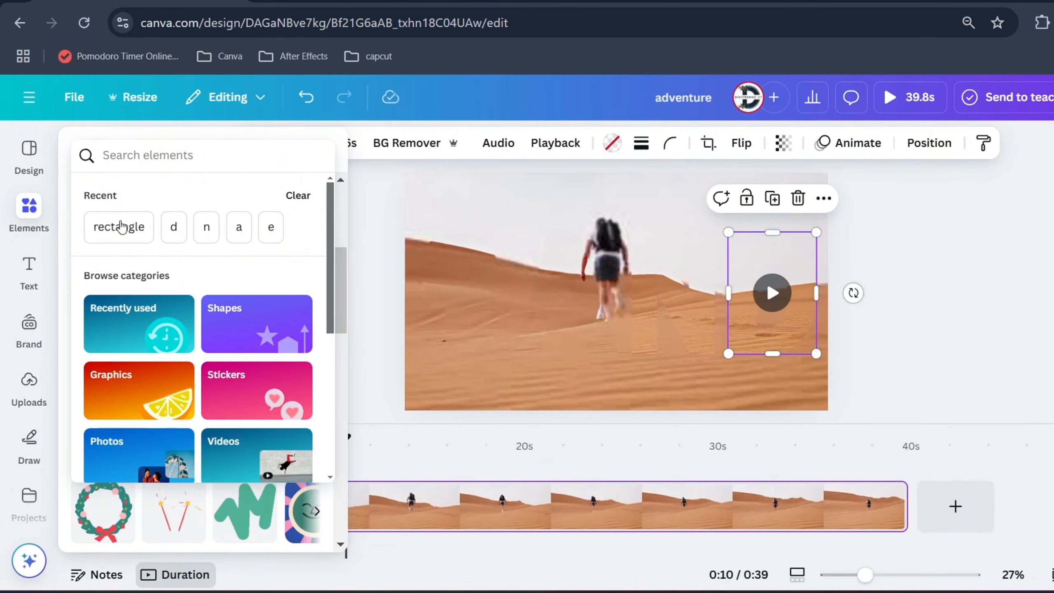
Add a square shape from the rectangle results to the SAND page and stretch it over the whole page
click(121, 227)
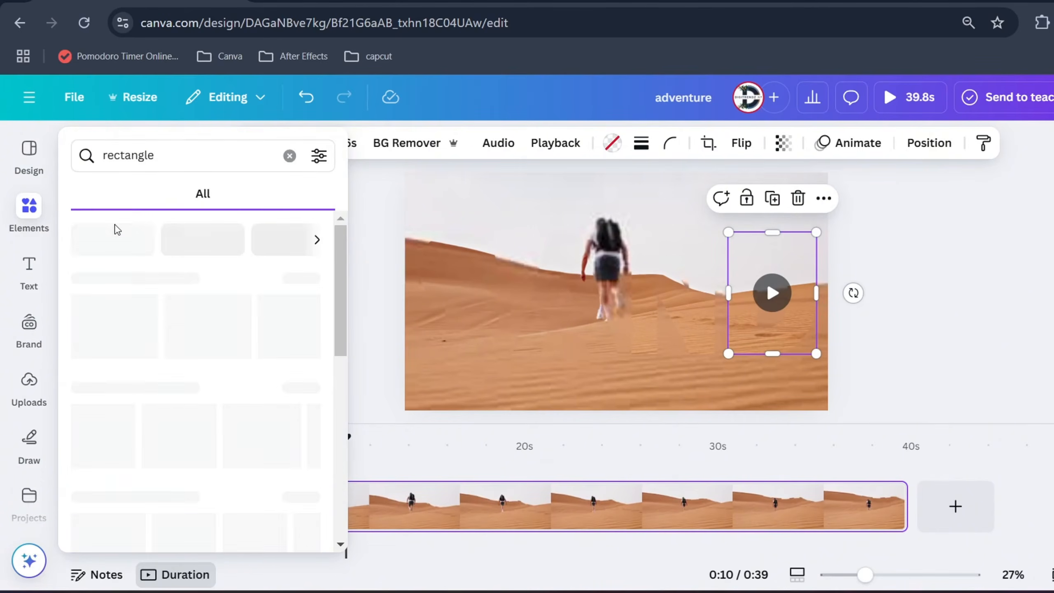
click(116, 316)
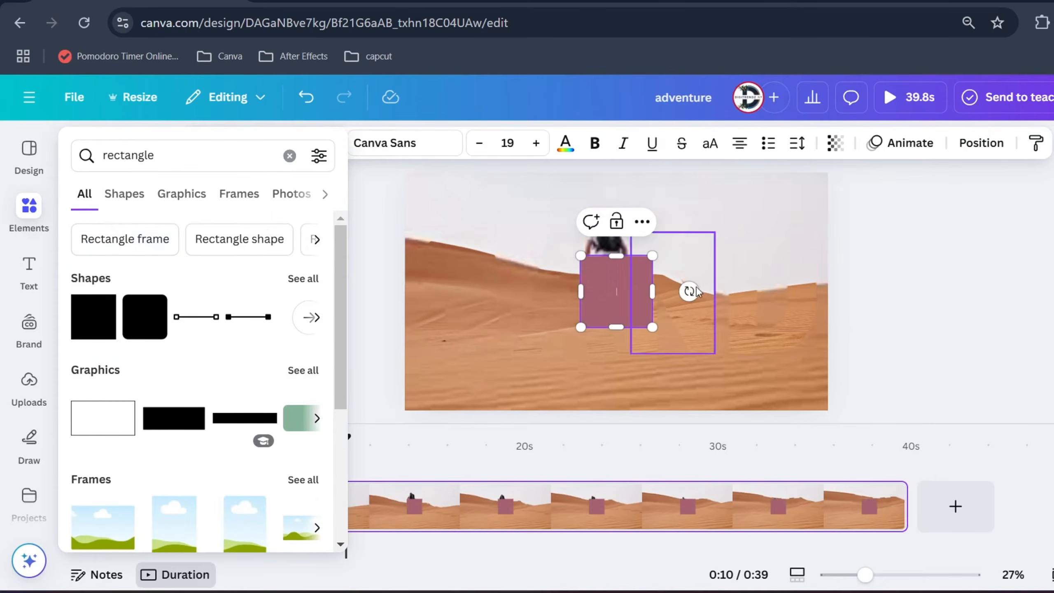
drag(614, 266, 439, 184)
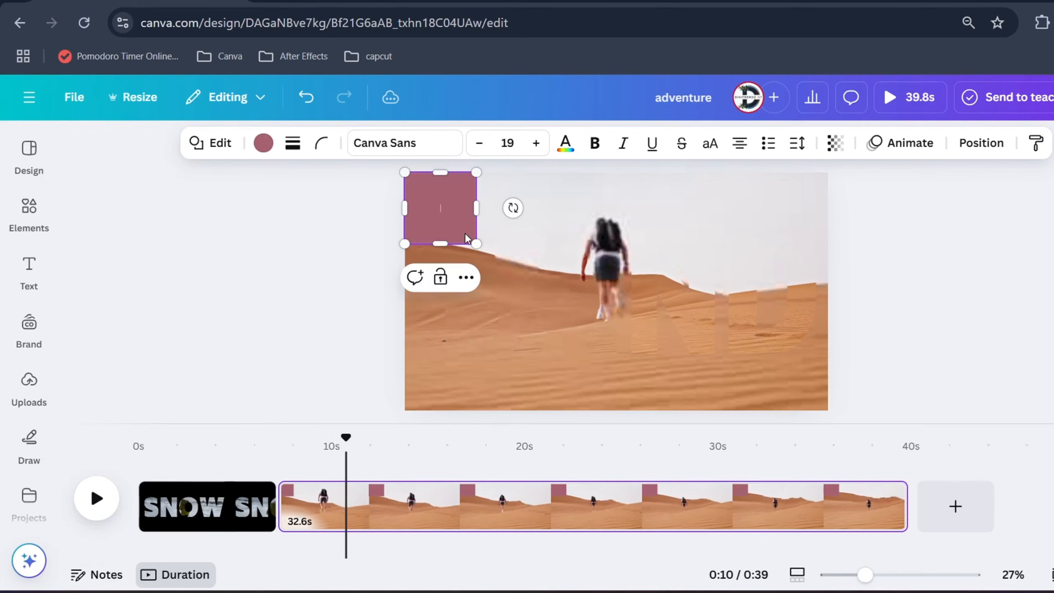
drag(474, 243, 826, 409)
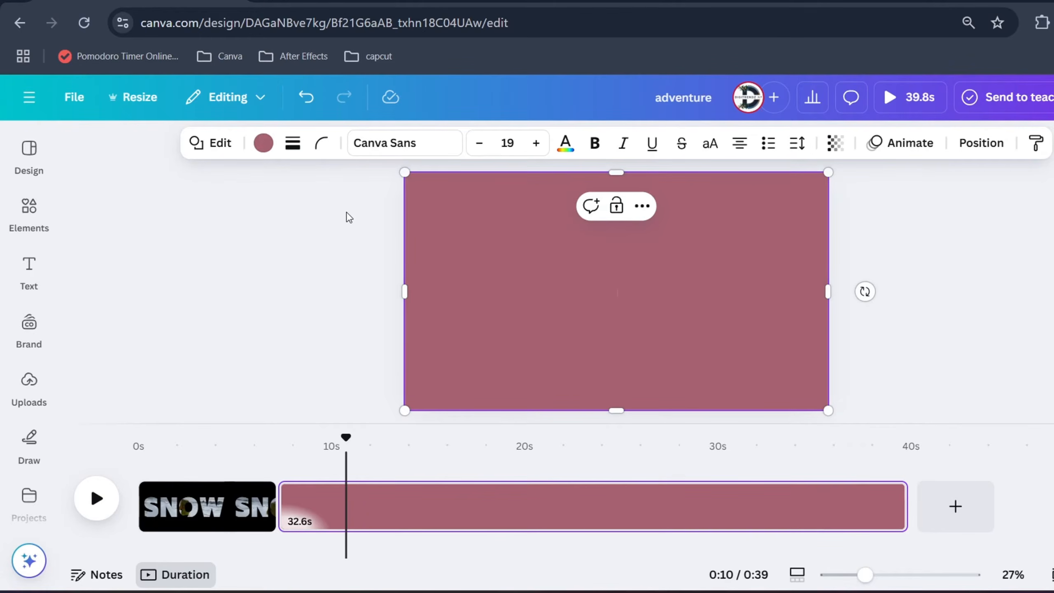
Fill the full-page rectangle with black from the document colors
right_click(447, 232)
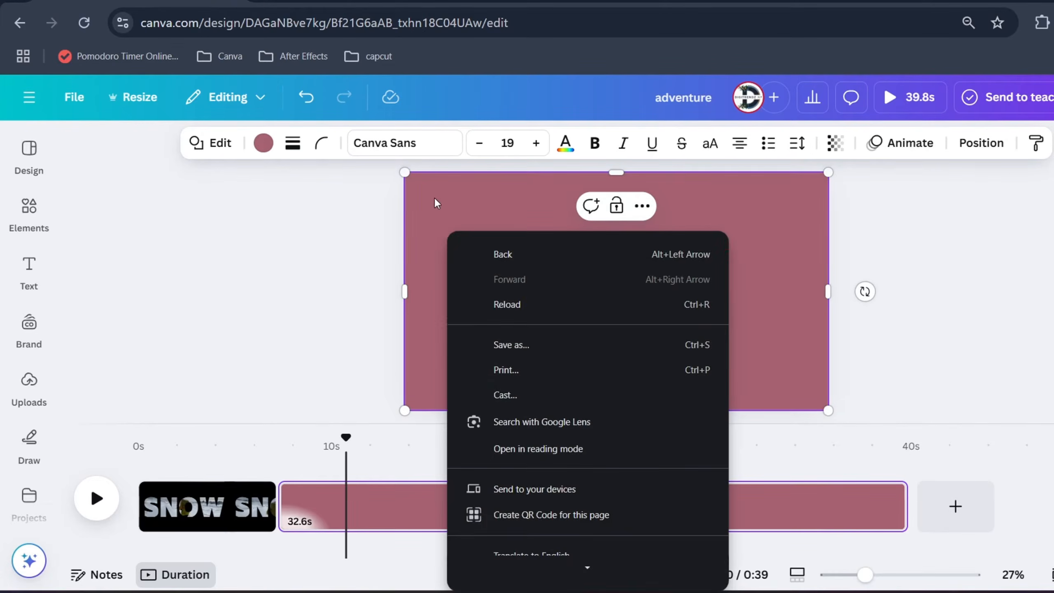
click(434, 199)
click(273, 144)
click(186, 282)
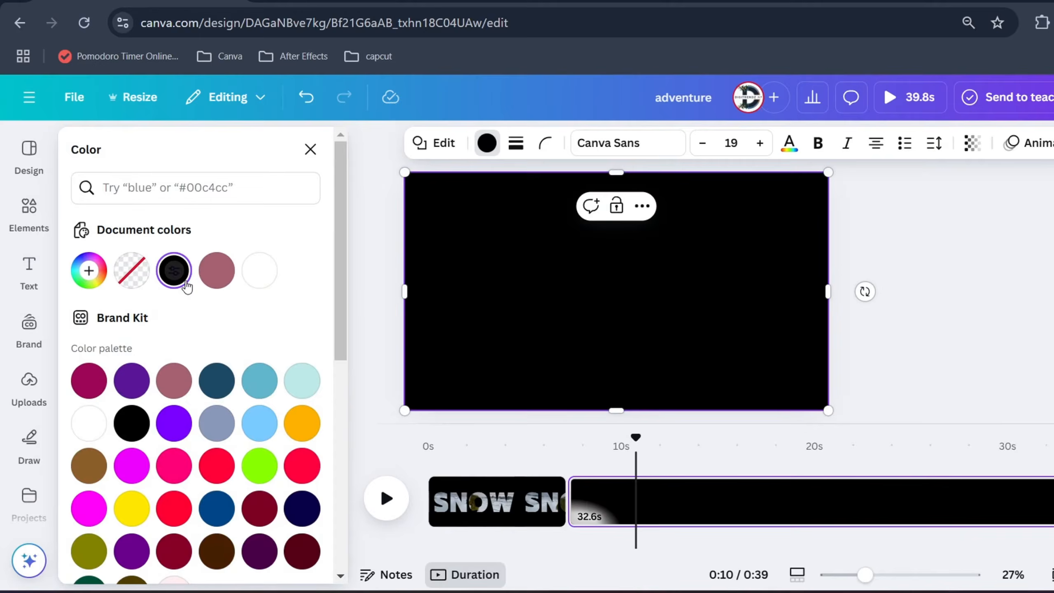
Move the black rectangle in the layer order to sit below the four letter frames and above the background video
right_click(487, 277)
mouse_move(712, 323)
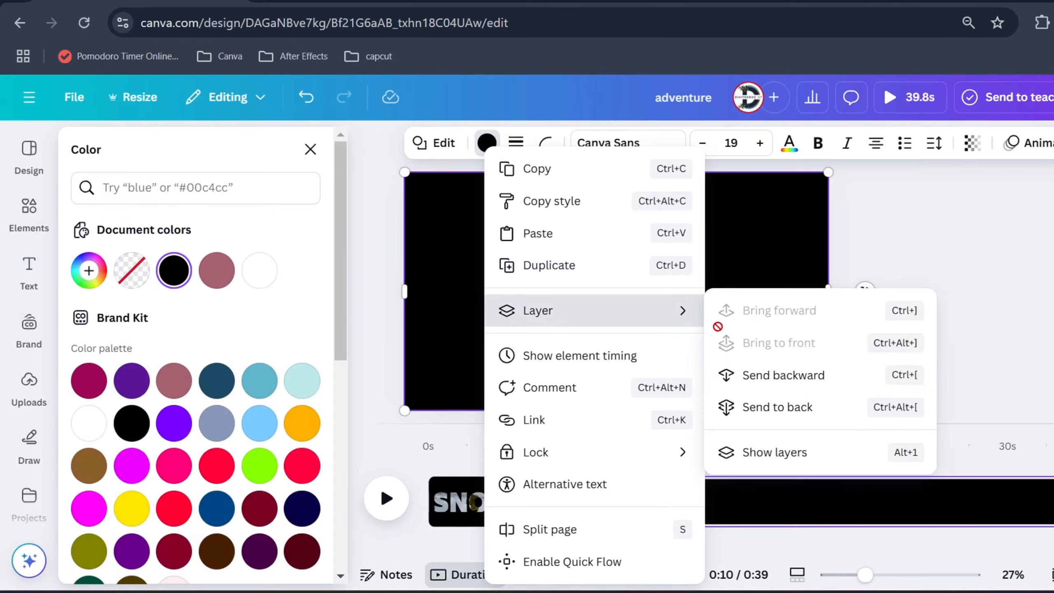
click(771, 451)
drag(221, 299, 220, 486)
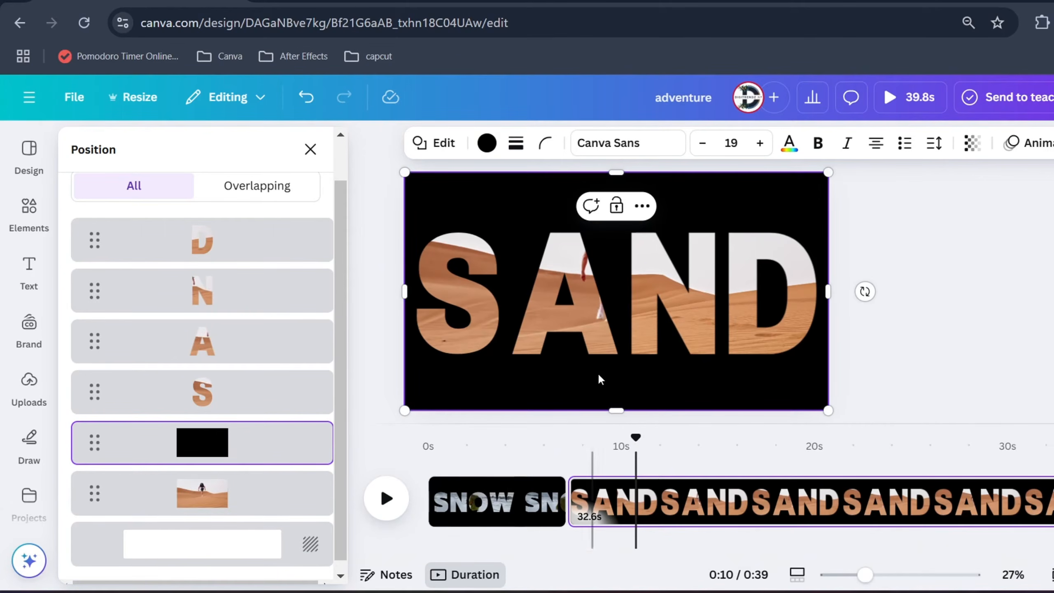
Set the black rectangle's transparency to 83 and move the playhead to near the start of the SAND page
click(971, 150)
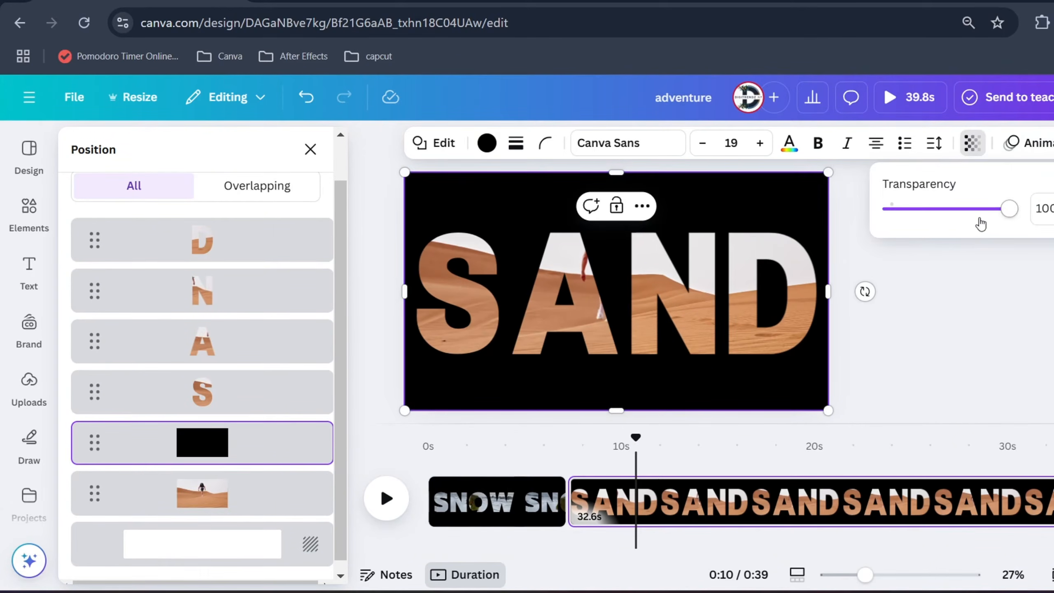
mouse_move(981, 220)
mouse_down()
mouse_move(973, 213)
mouse_move(992, 225)
mouse_up()
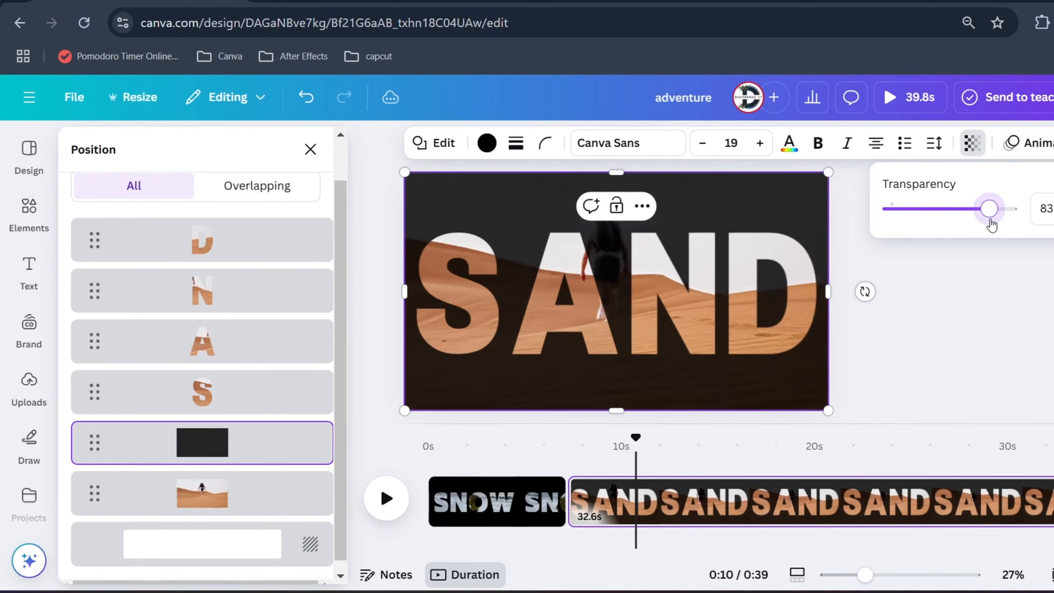
click(589, 448)
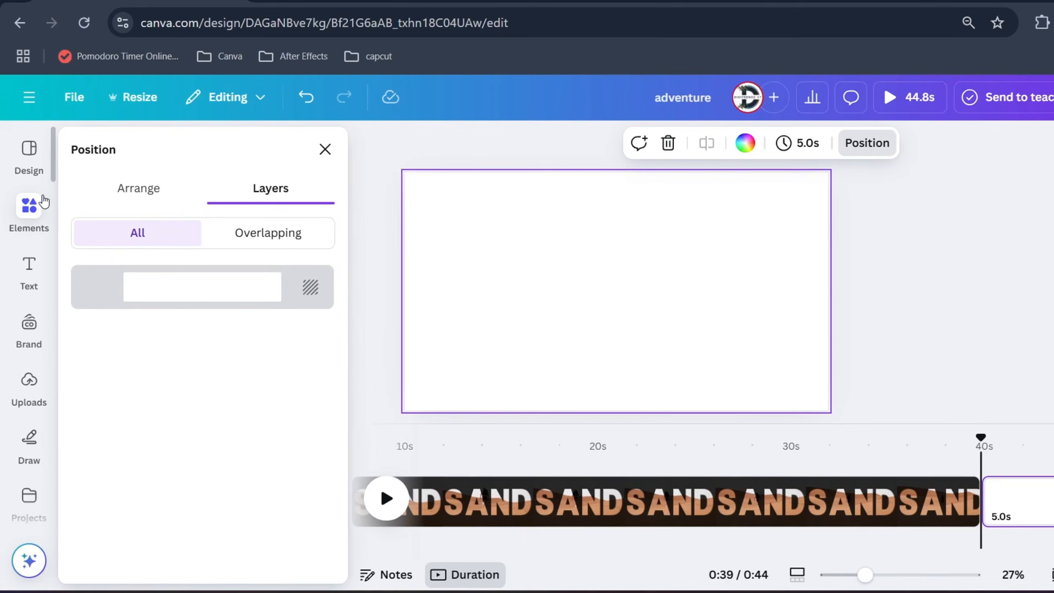
Add a rectangle to the blank page, enlarge it to leave a white border all around, and fill it with black
click(44, 203)
click(103, 320)
drag(579, 292, 440, 293)
drag(651, 292, 788, 304)
drag(615, 329, 615, 387)
drag(622, 255, 623, 204)
click(485, 143)
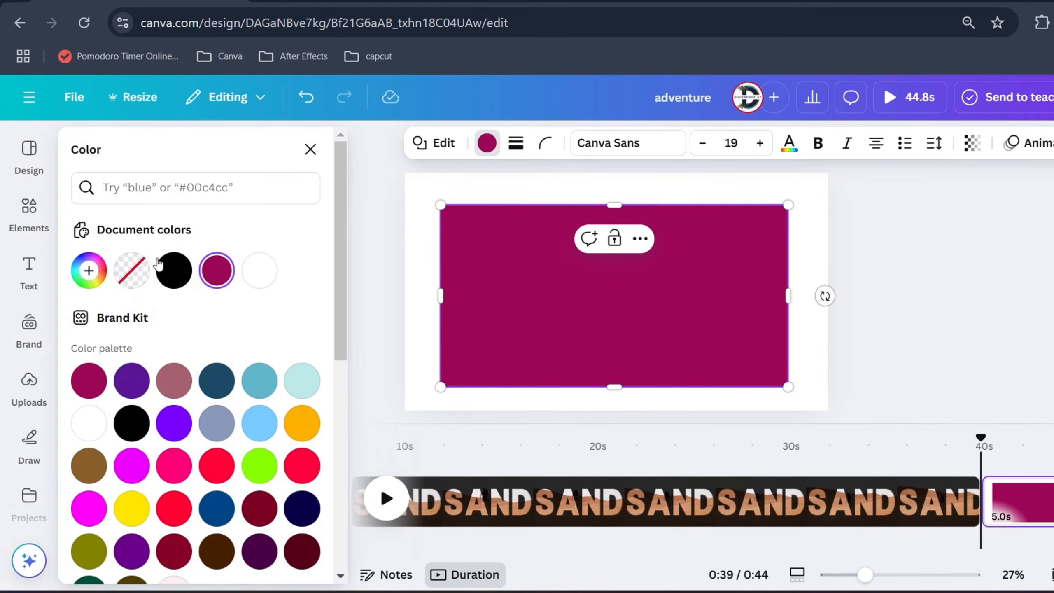
click(174, 270)
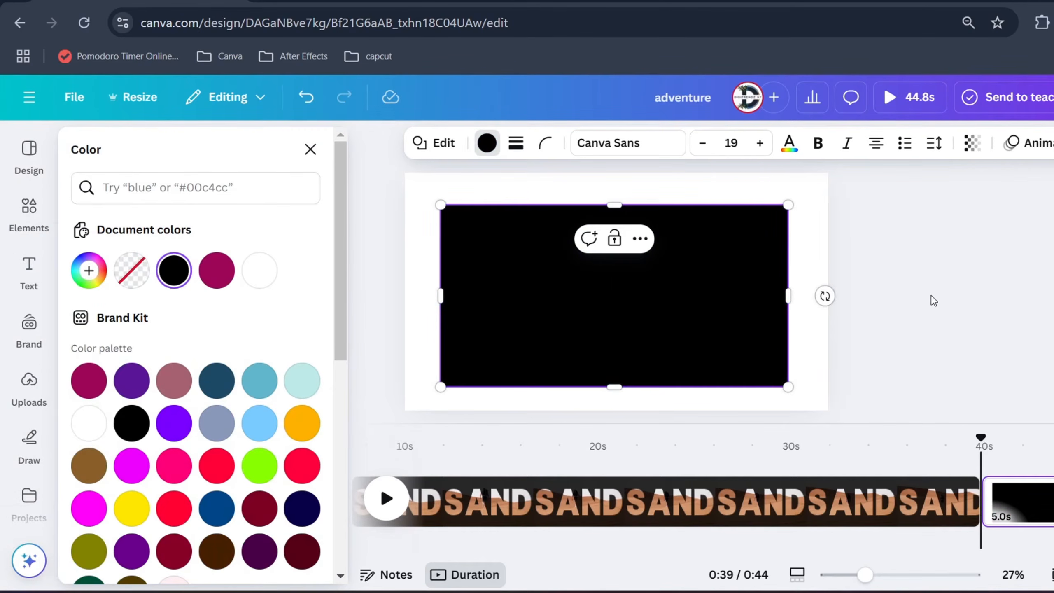
Add a heading reading DUBAI in uppercase over the black rectangle and enlarge it to about font size 281
click(29, 272)
click(162, 325)
text(duba)
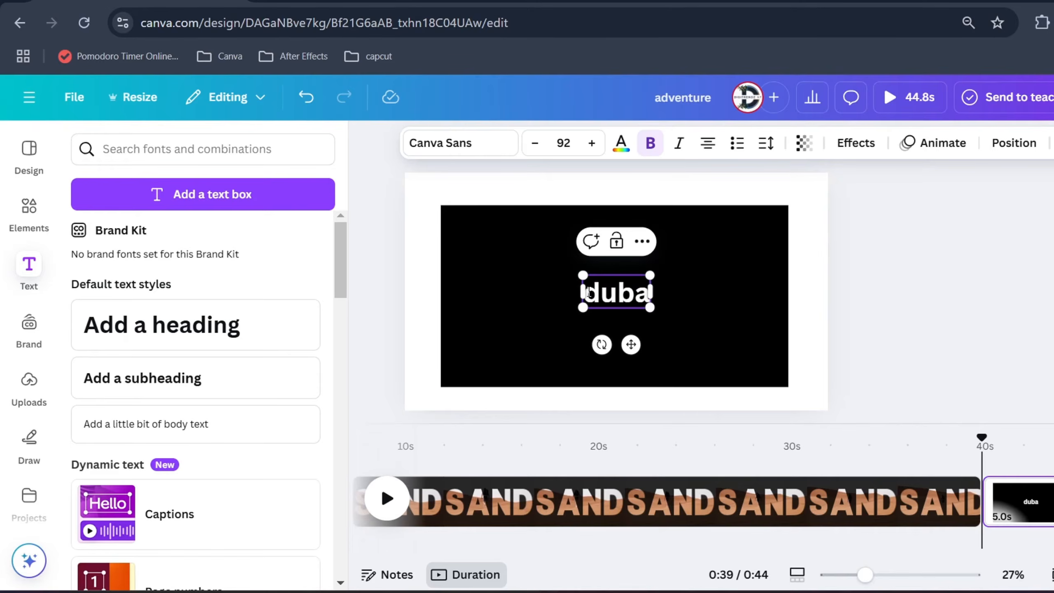
double_click(613, 290)
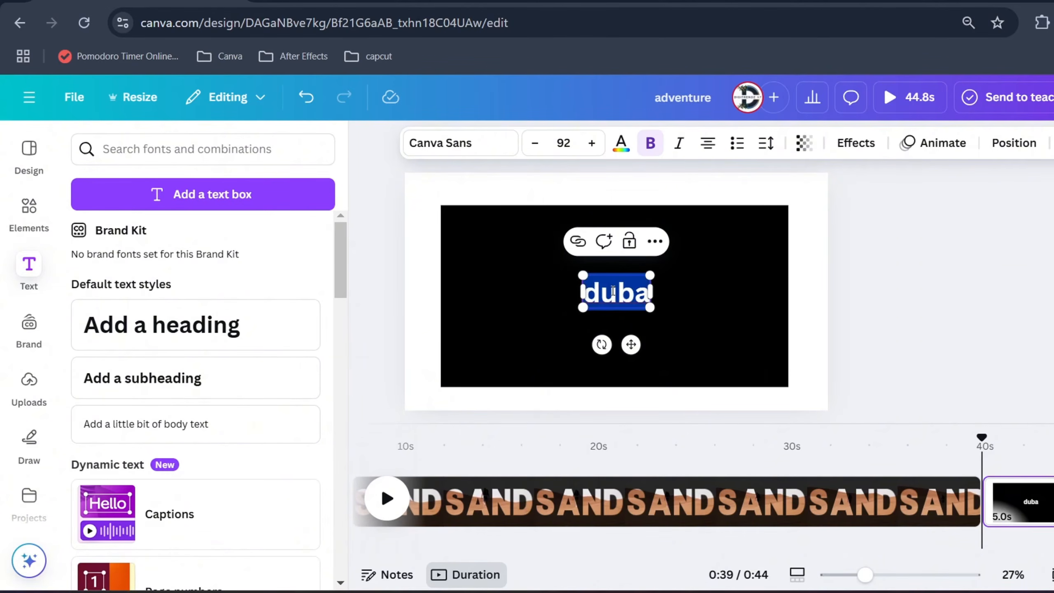
text(d)
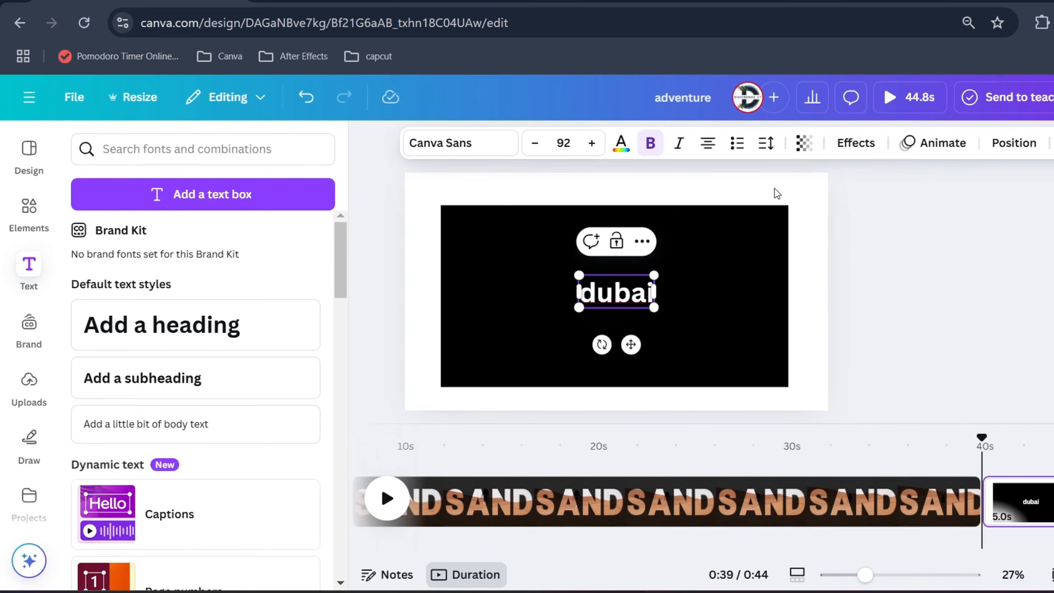
key(ctrl+shift+k)
drag(575, 275, 465, 235)
drag(661, 308, 723, 368)
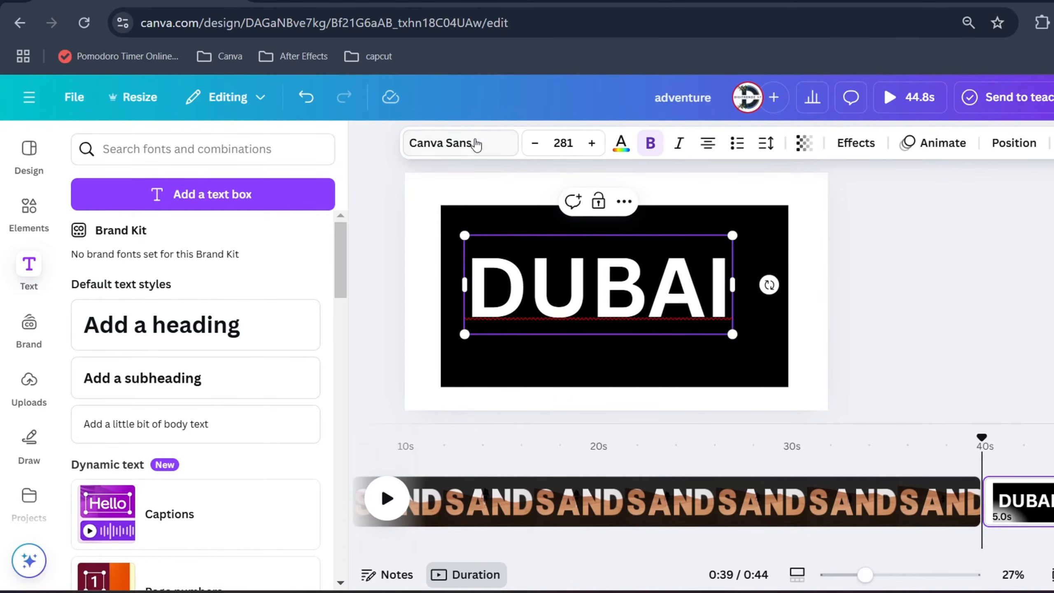
Search the fonts for "anton" and apply Anton to the DUBAI text
click(475, 144)
click(200, 233)
text(a)
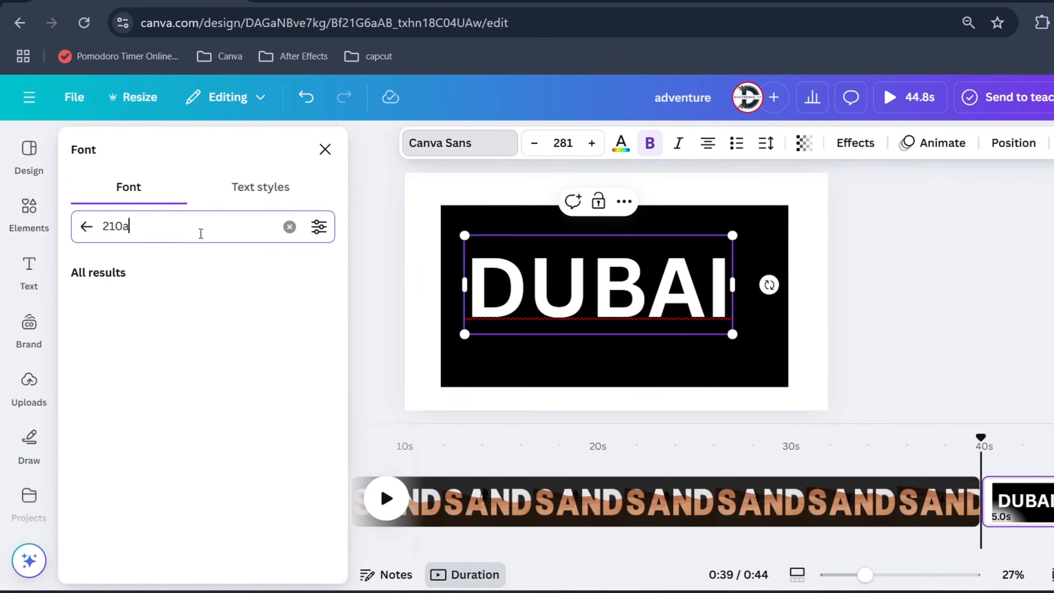
key(ctrl+a)
text(a)
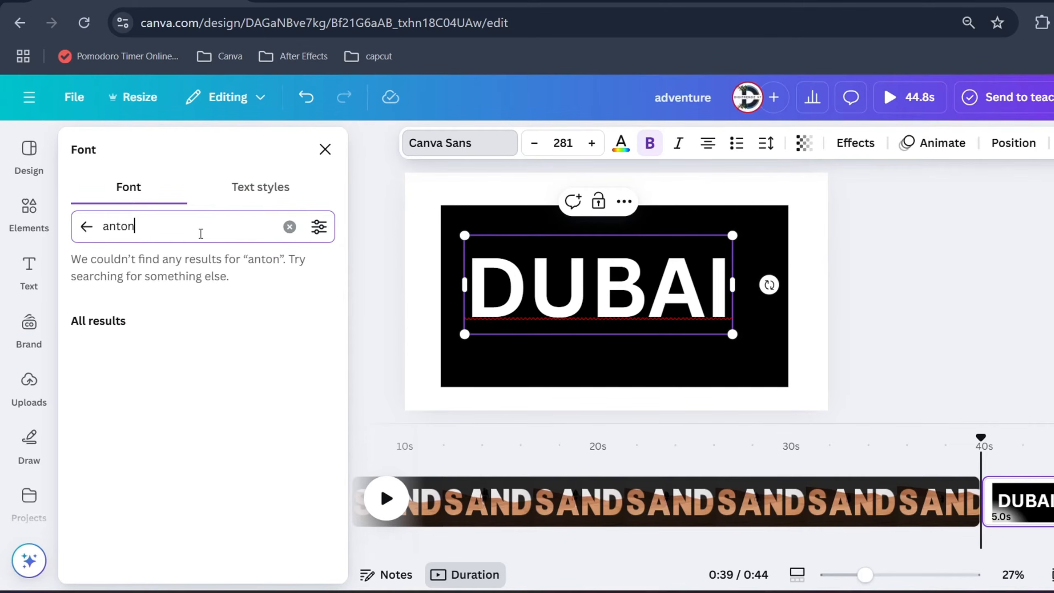
click(148, 302)
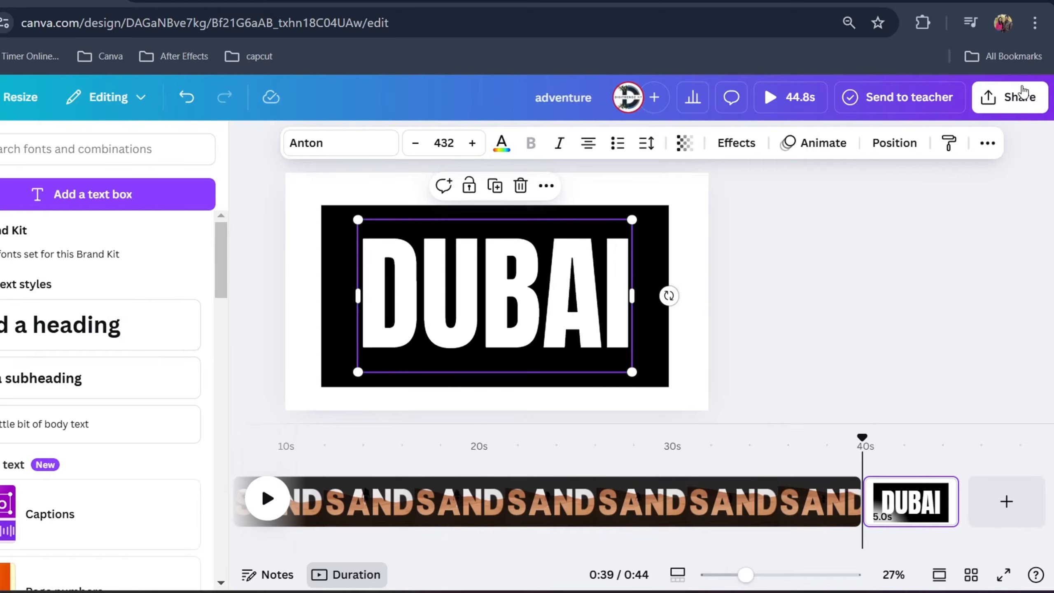
Download only page 3 with the DUBAI text as a PNG at size 1 (1,920 × 1,080 px)
click(1021, 91)
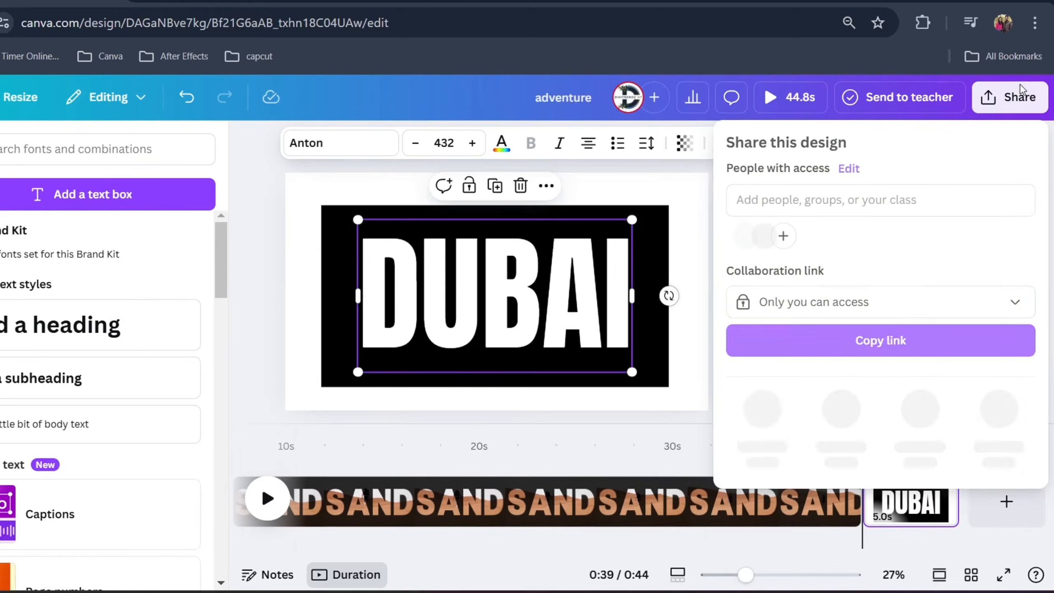
click(753, 413)
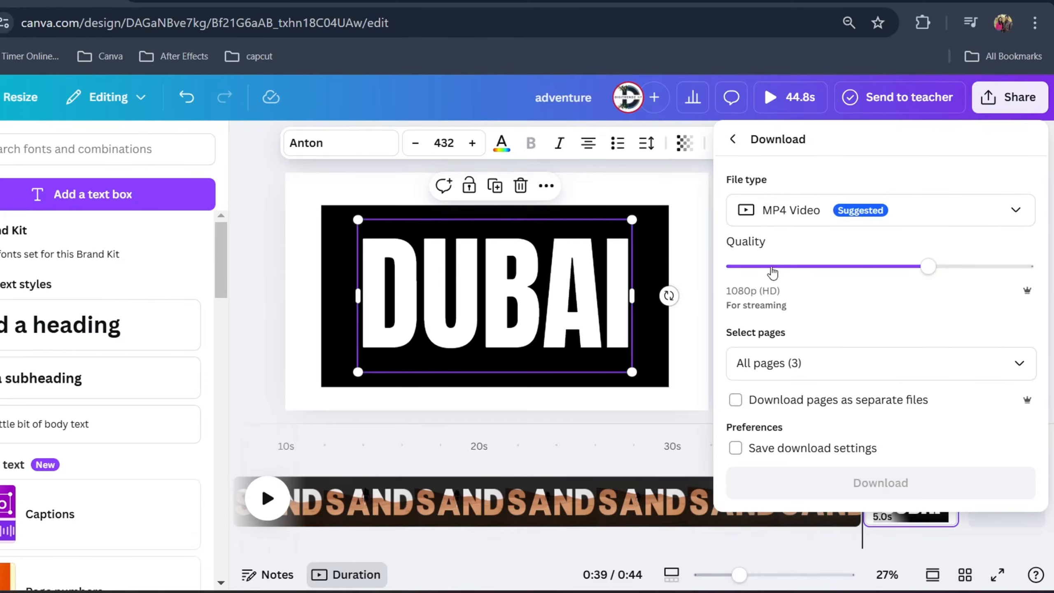
click(767, 220)
click(773, 302)
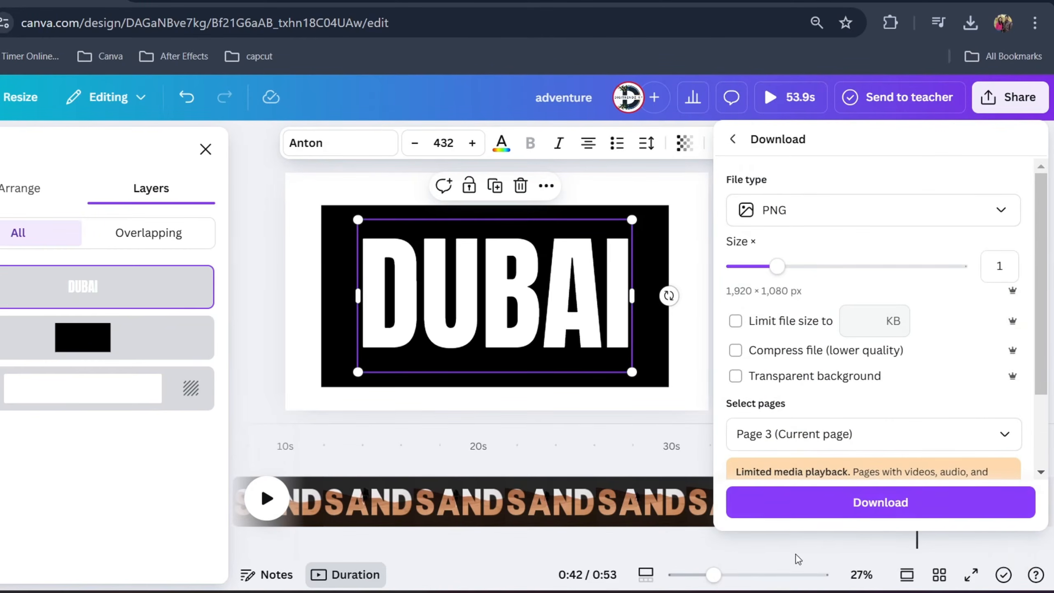
click(846, 511)
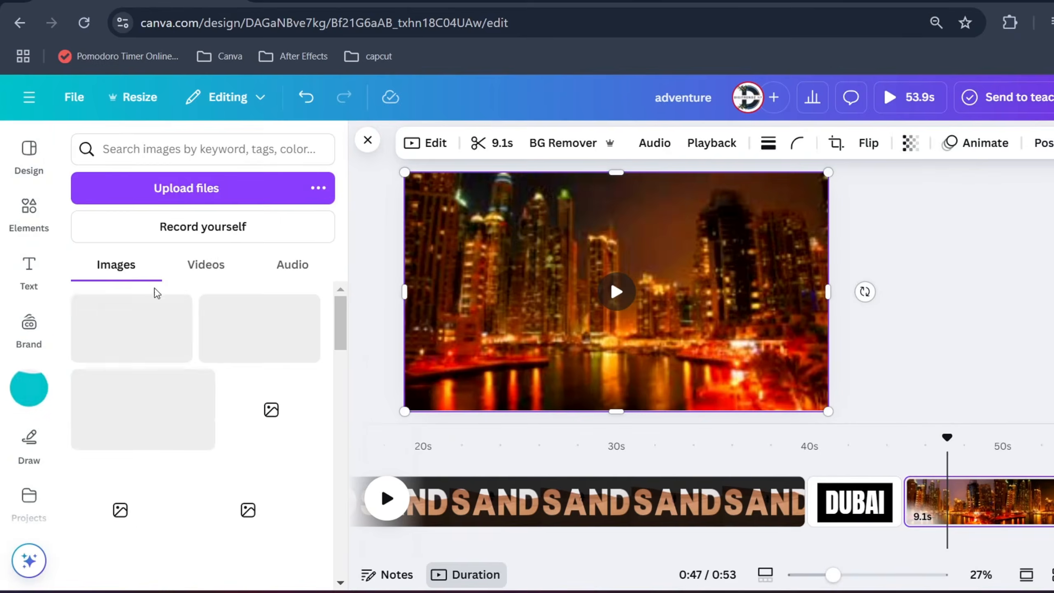
Place the uploaded DUBAI image over the night city video and remove its background
click(166, 344)
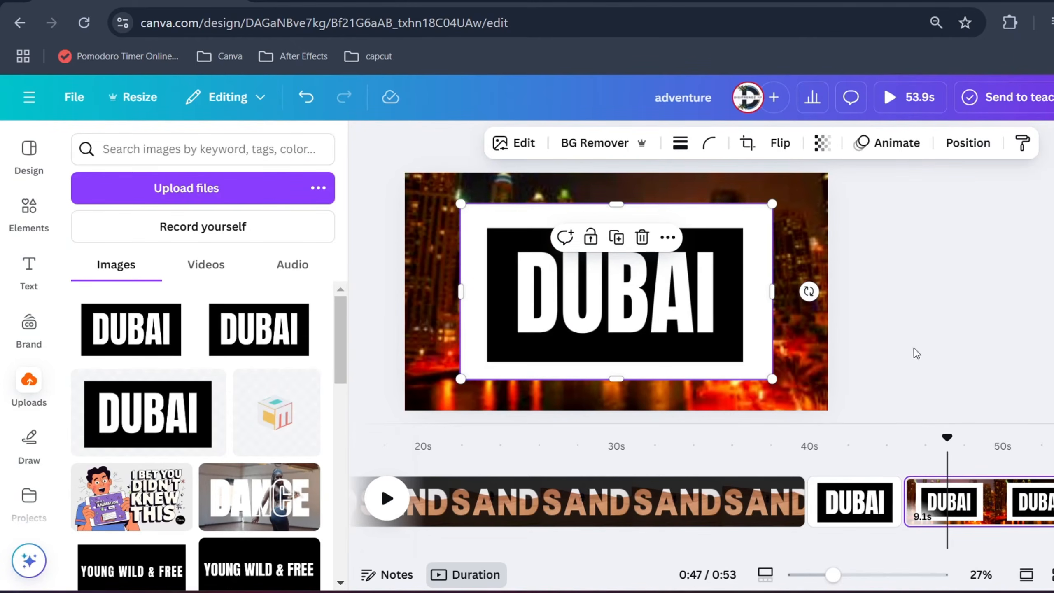
click(608, 146)
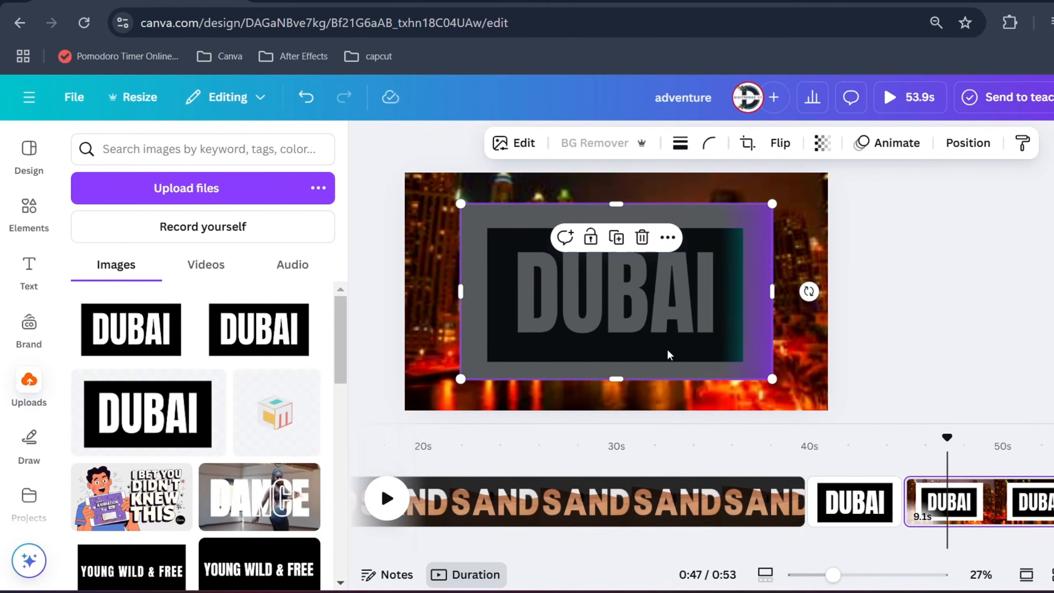
Enlarge and reposition the DUBAI cut-out so that its black area spans the page width with the letters fully visible
drag(667, 353, 593, 290)
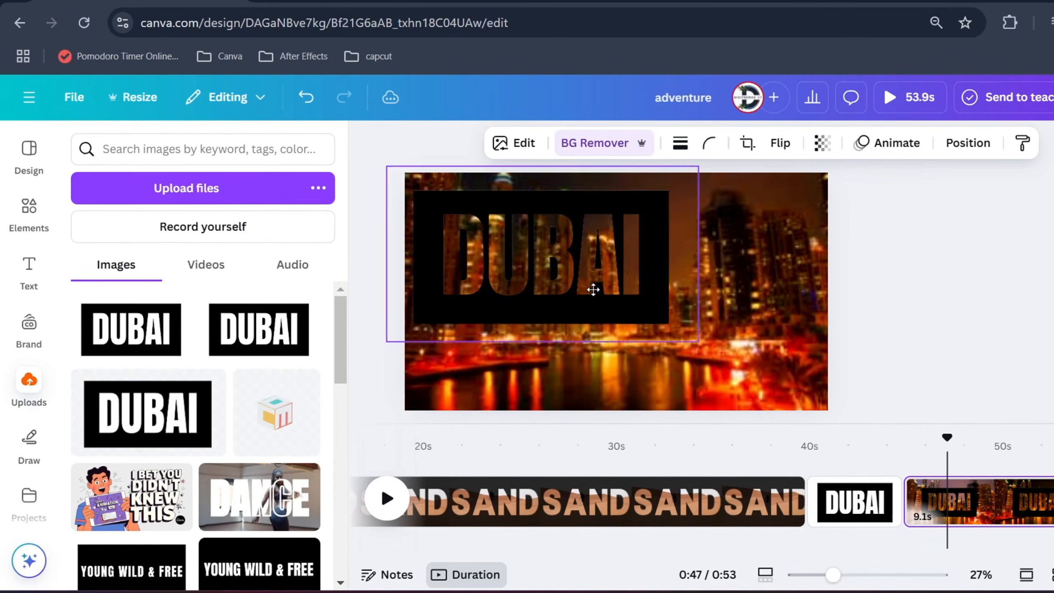
drag(752, 383, 901, 444)
drag(799, 343, 755, 333)
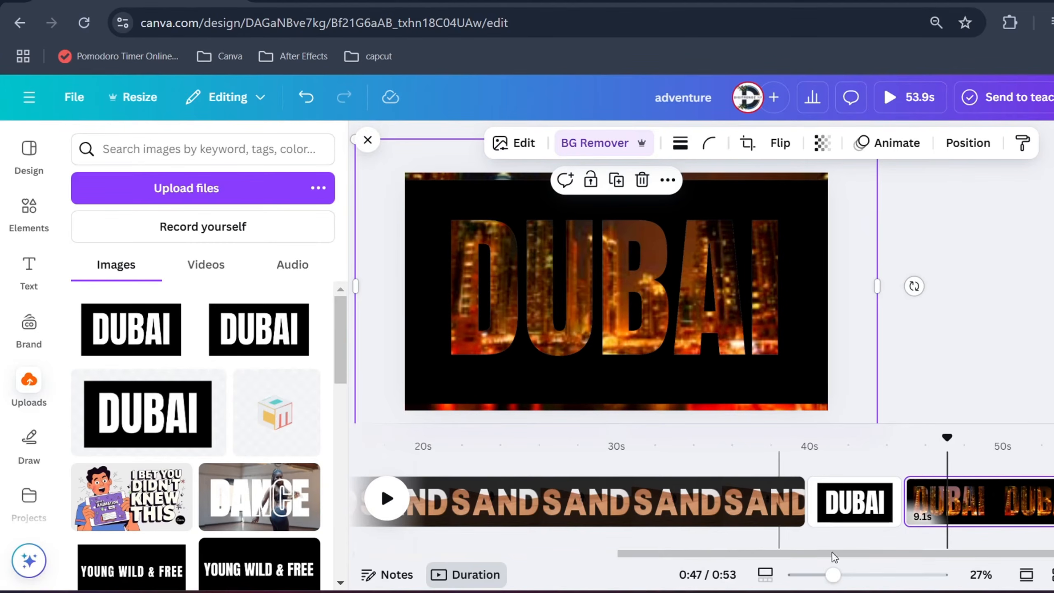
Cover the exposed video strips above and below the DUBAI cut-out with black rectangles wider than the page
click(967, 382)
key(r)
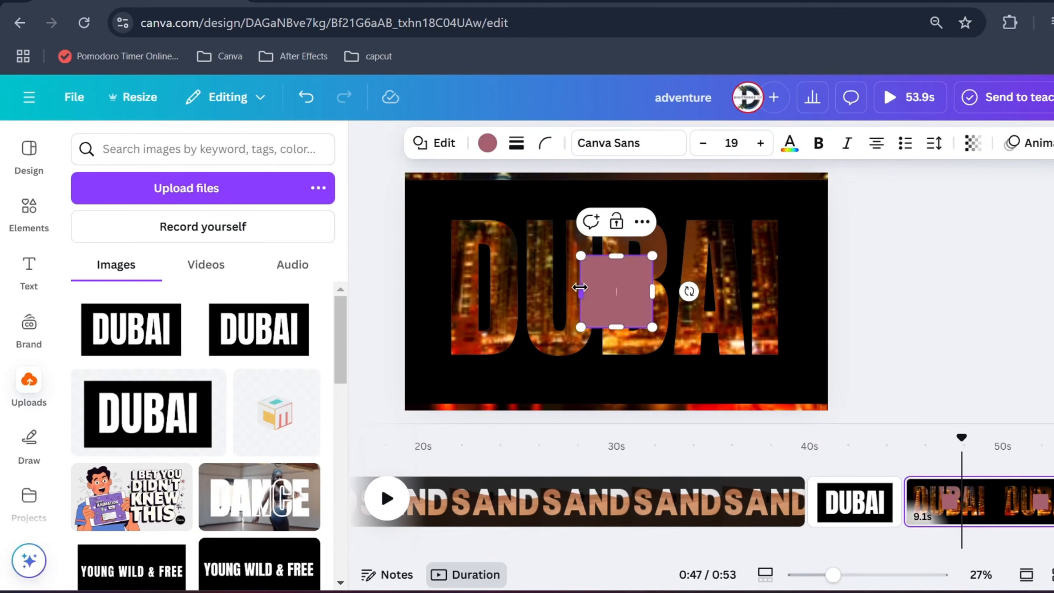
drag(580, 287, 349, 291)
drag(652, 291, 901, 318)
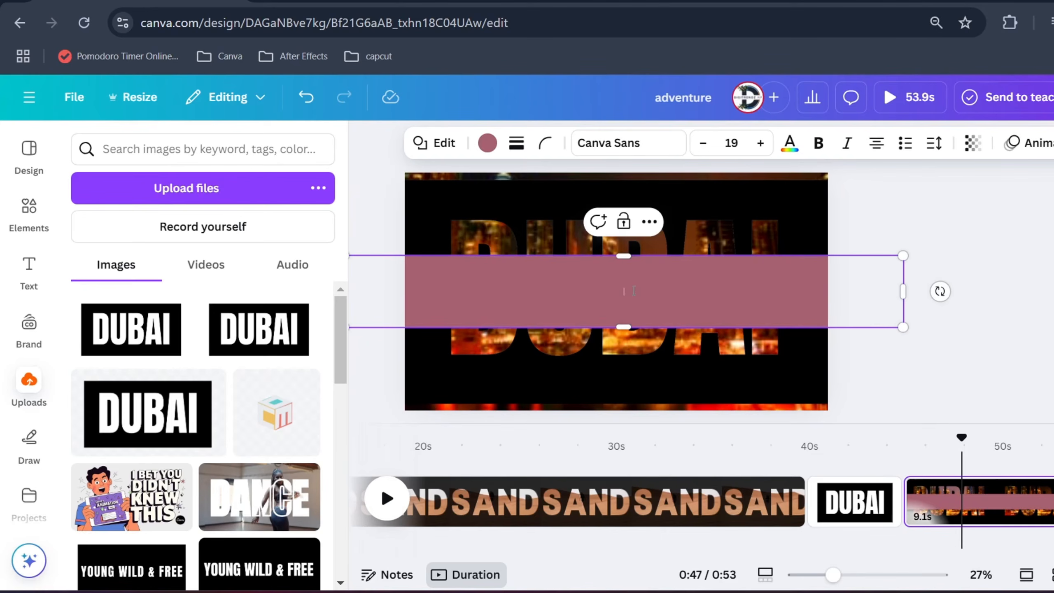
drag(690, 290, 675, 179)
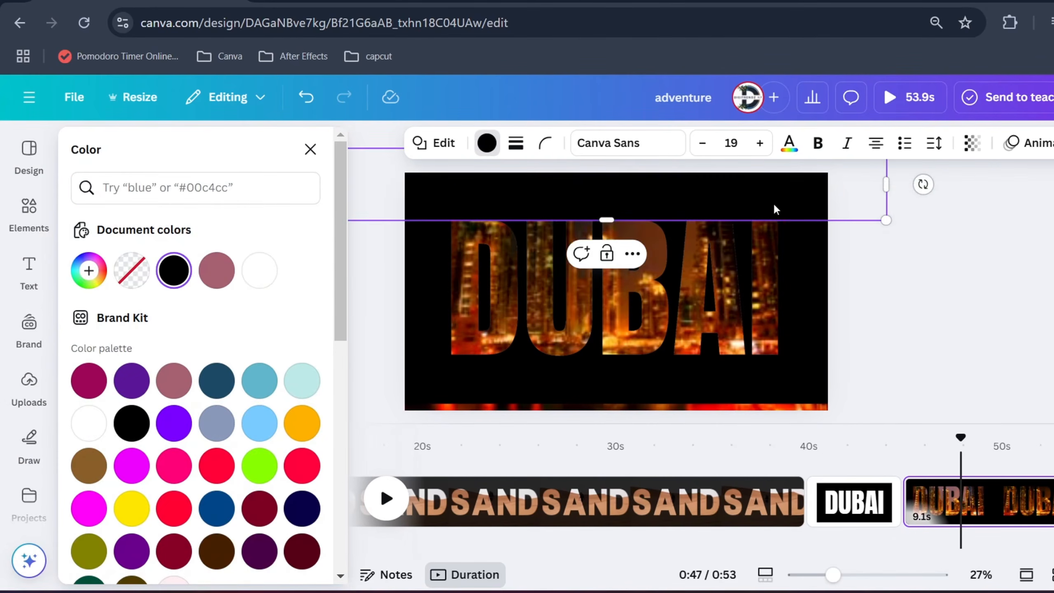
drag(686, 190, 663, 433)
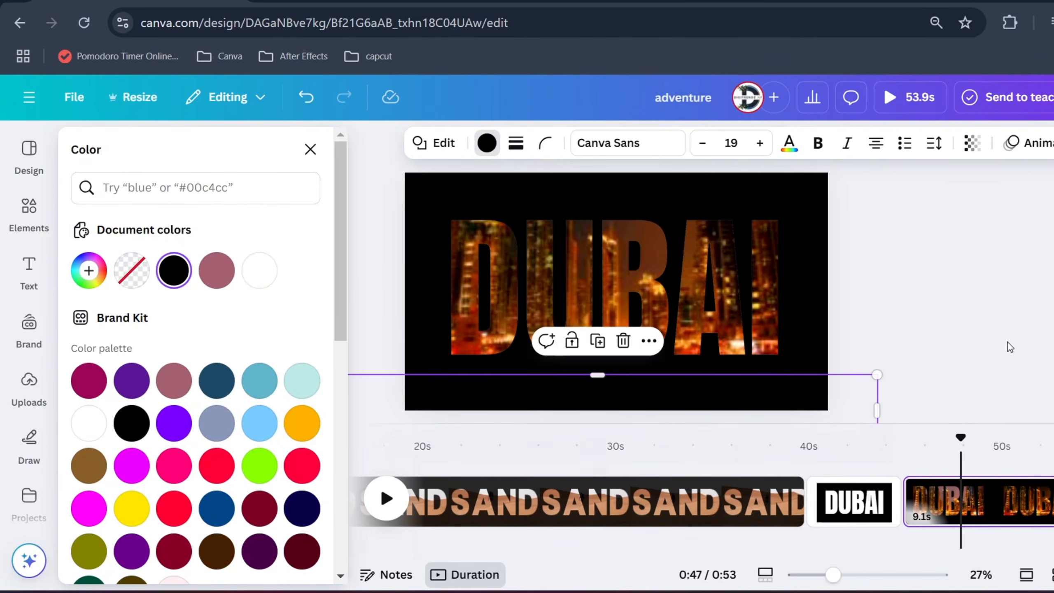
click(1009, 344)
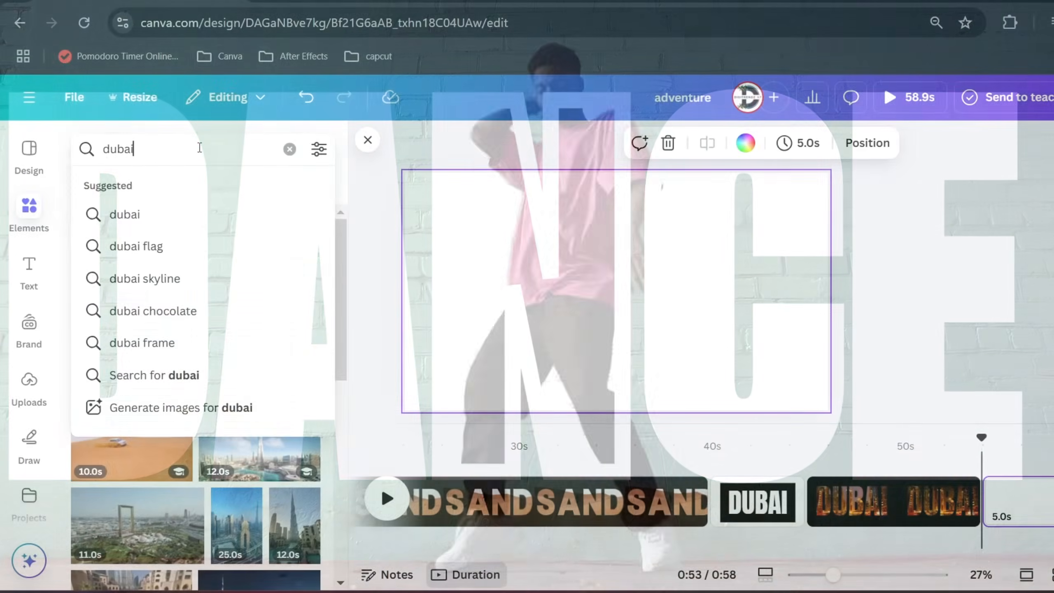
Search the video elements for "dance" for the new blank page
key(BackSpace)
key(BackSpace)
key(BackSpace)
key(BackSpace)
text(ance)
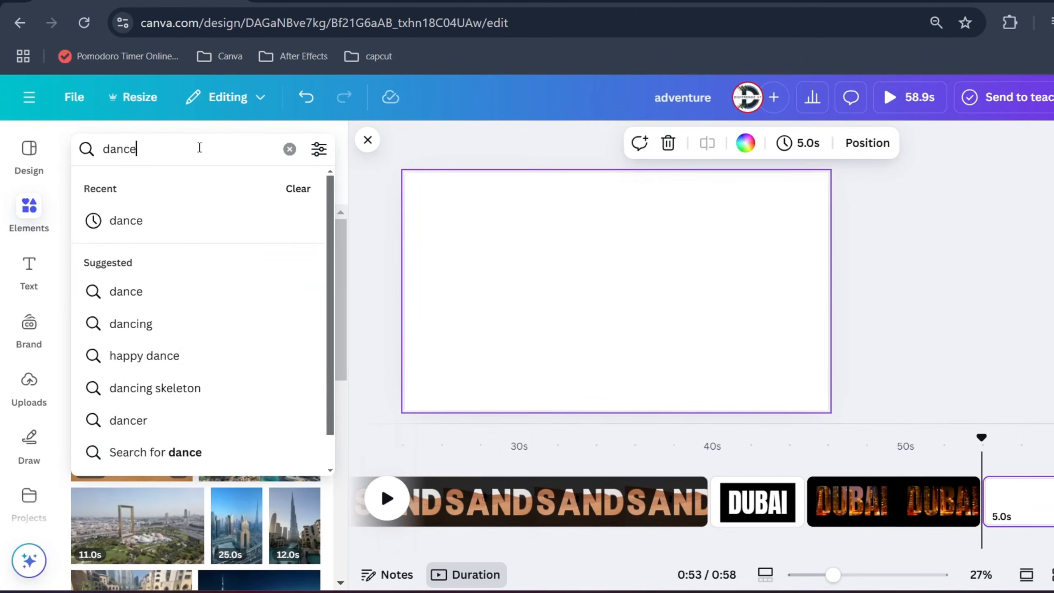
key(Return)
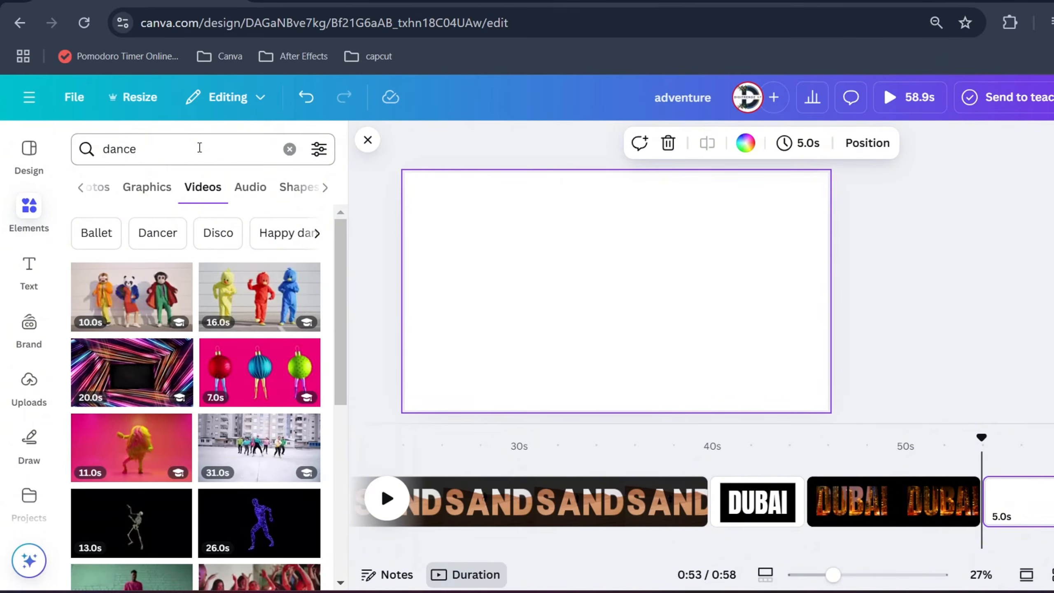
Add the 14-second video of a man dancing before a green brick wall and enlarge it to fill the page
scroll(211, 358, down, 4)
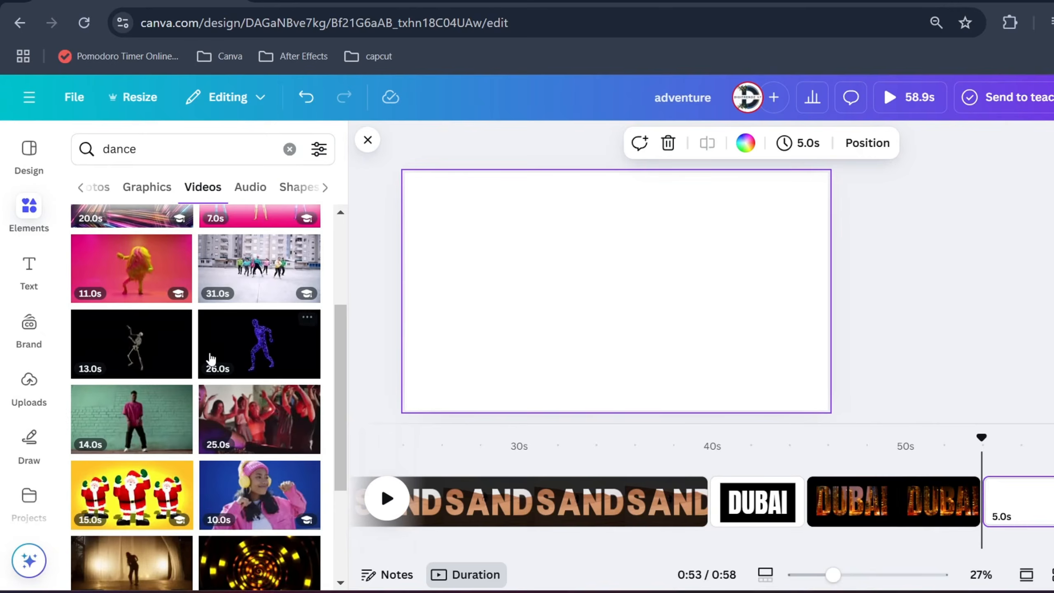
click(123, 425)
drag(528, 299, 494, 282)
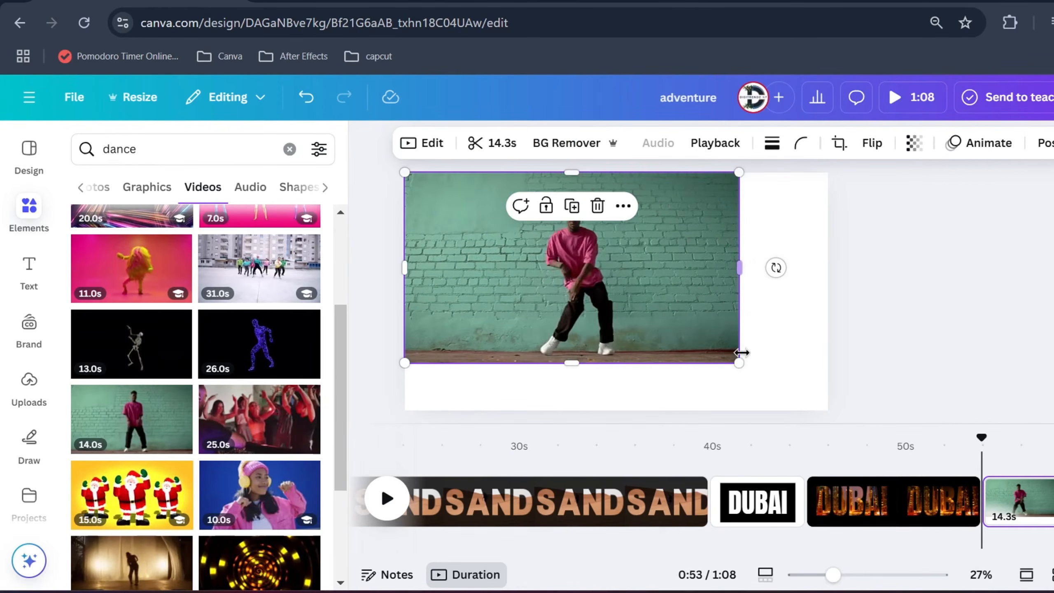
drag(739, 365, 839, 406)
click(931, 360)
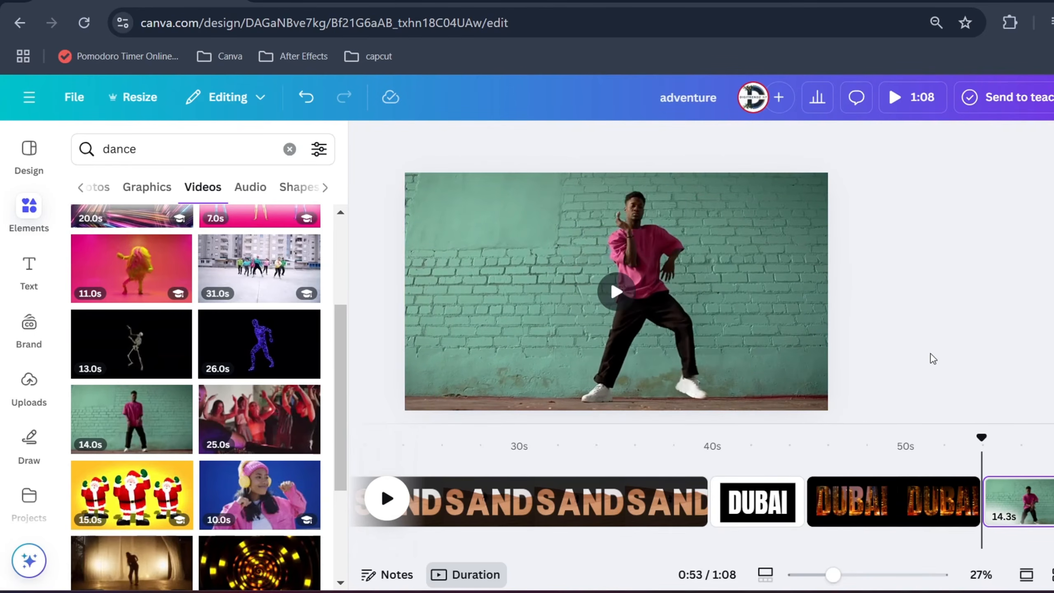
click(738, 347)
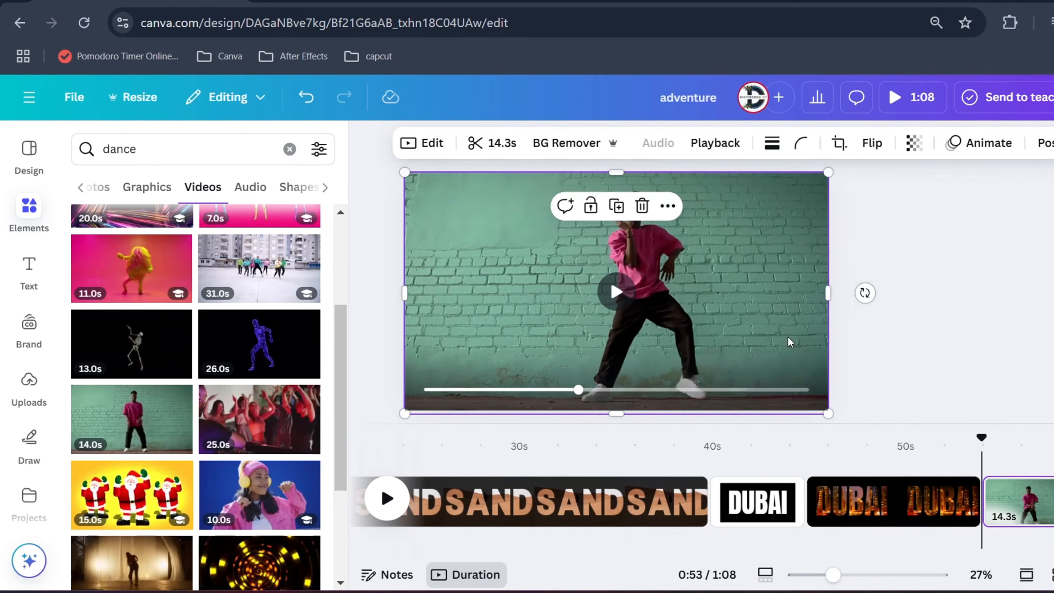
Add a text box reading "dance" over the dancer video and set its font to Anton
click(911, 345)
text(text)
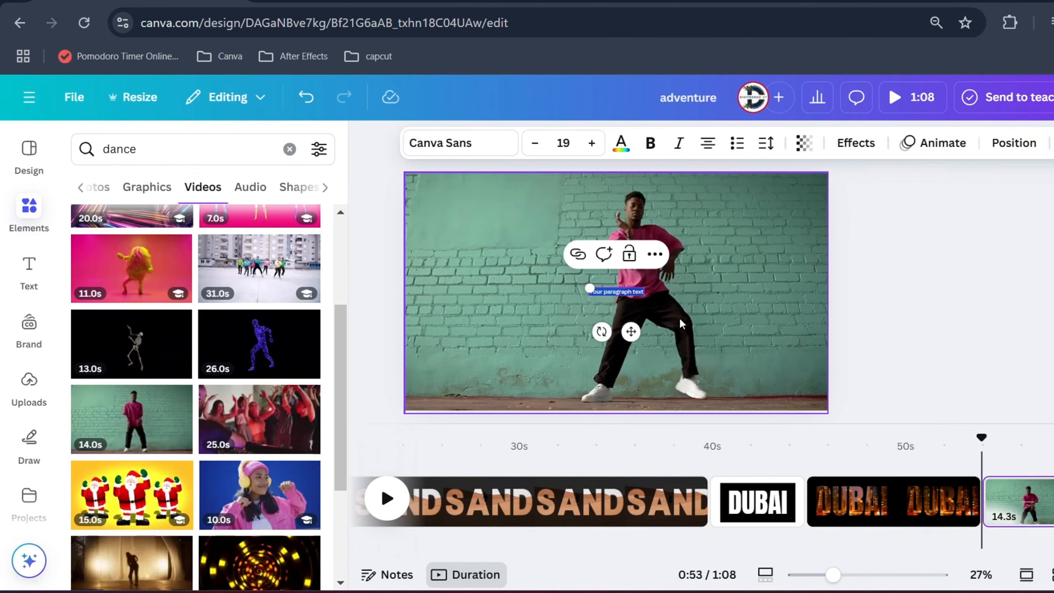
text(dance)
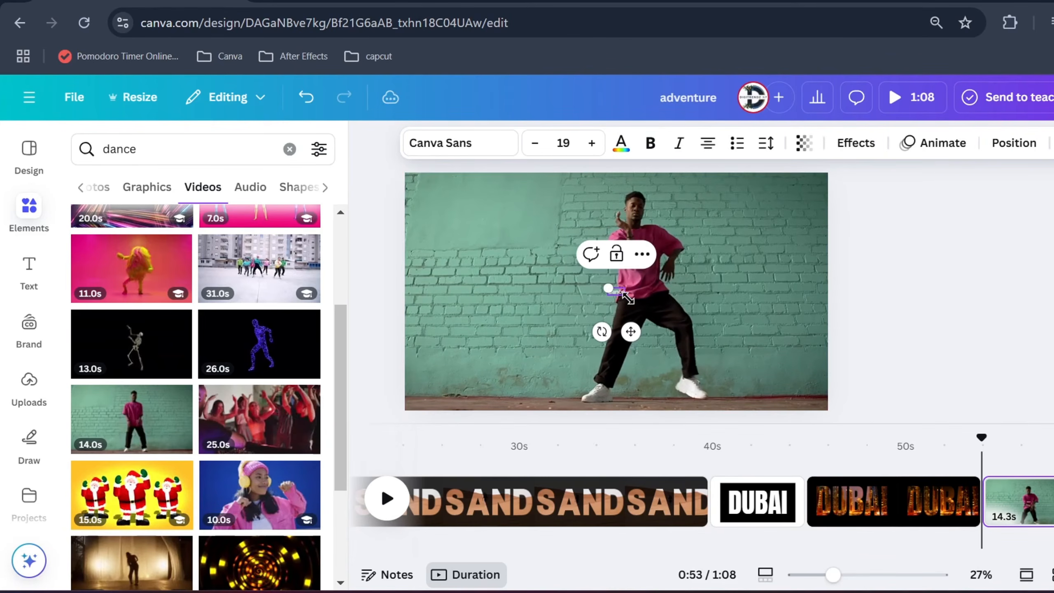
click(461, 142)
text(anton)
click(187, 305)
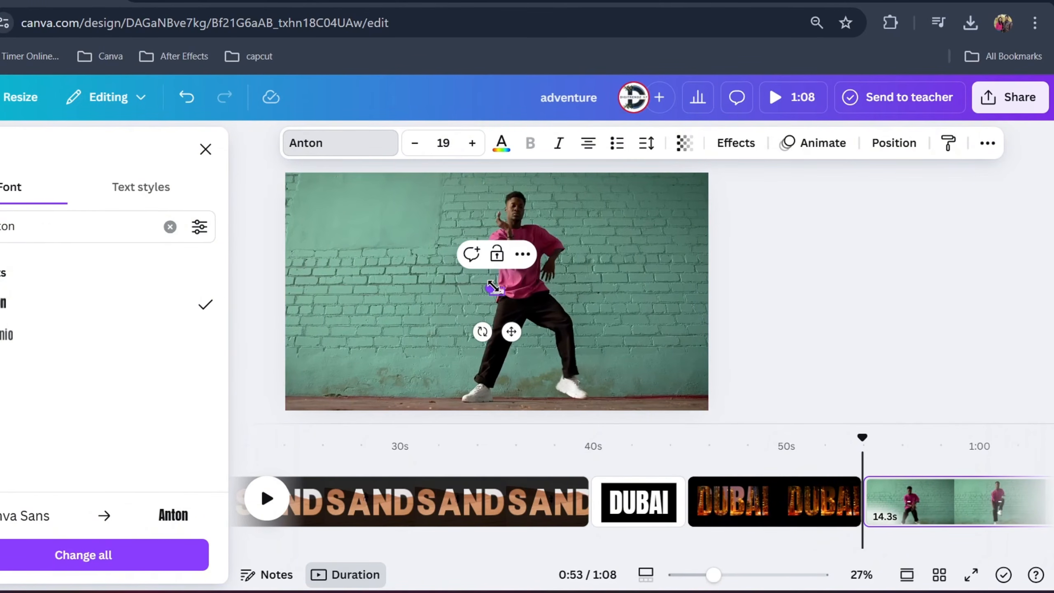
Enlarge the "dance" text to about size 368 and move it to the middle of the page
drag(492, 287, 237, 166)
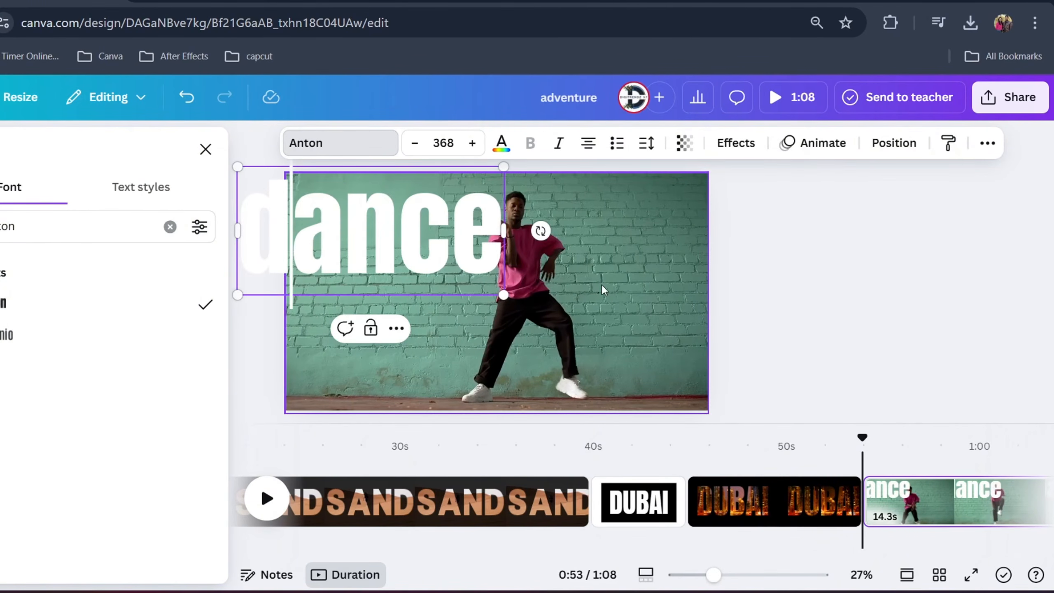
click(601, 286)
drag(449, 244, 621, 302)
key(ctrl+z)
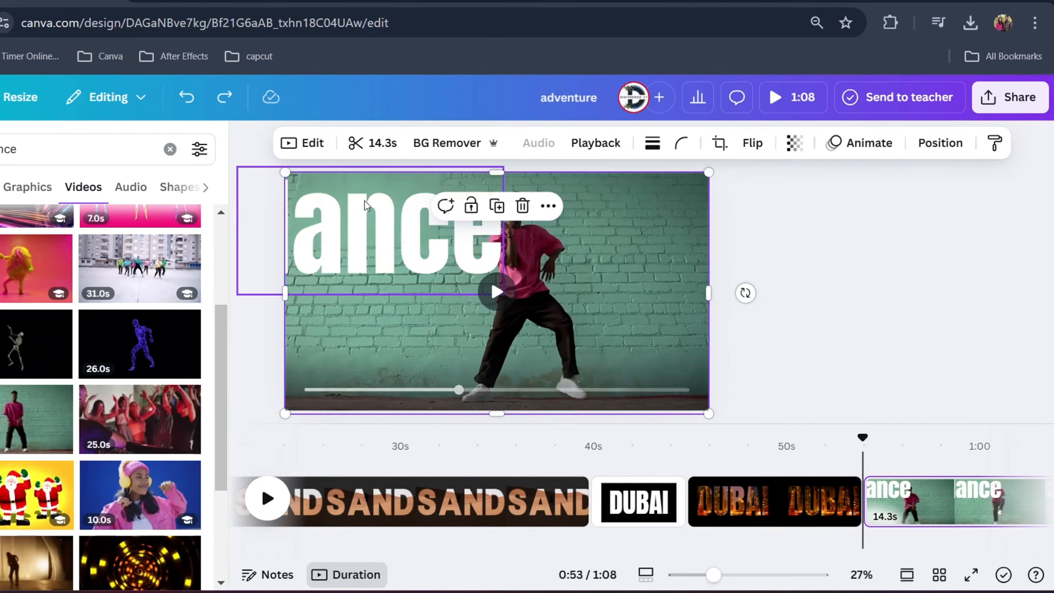
drag(378, 222, 498, 261)
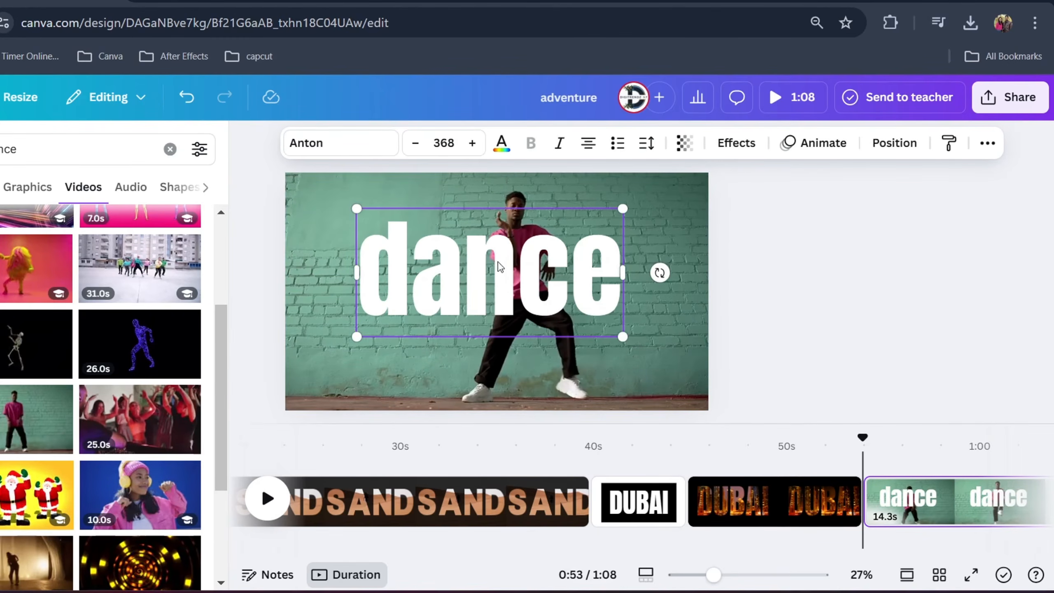
Switch the text to uppercase, enlarge it to about size 591 and position it across the page width
click(988, 143)
click(984, 179)
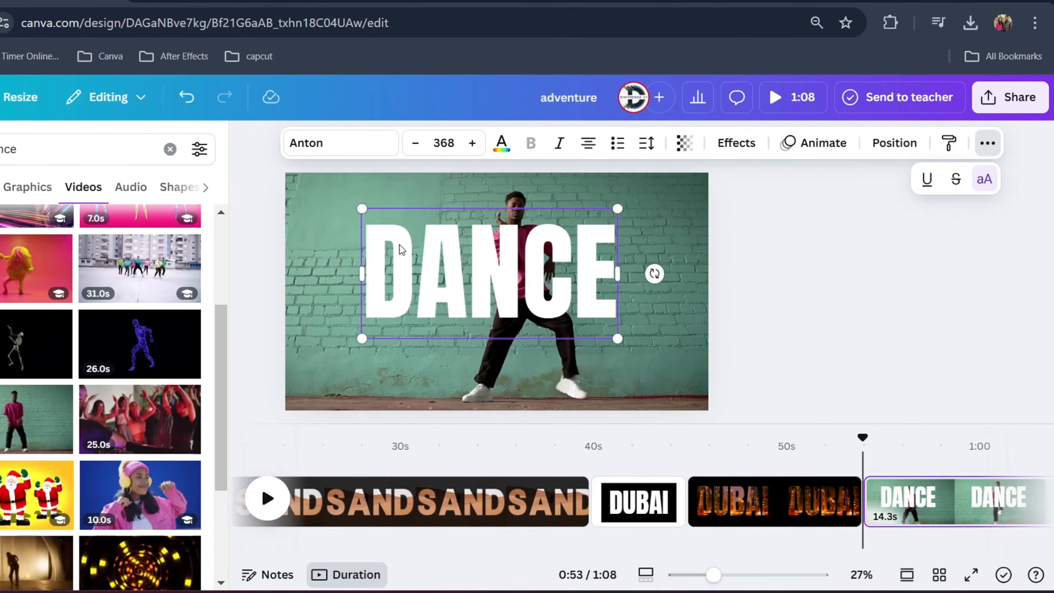
drag(360, 208, 282, 195)
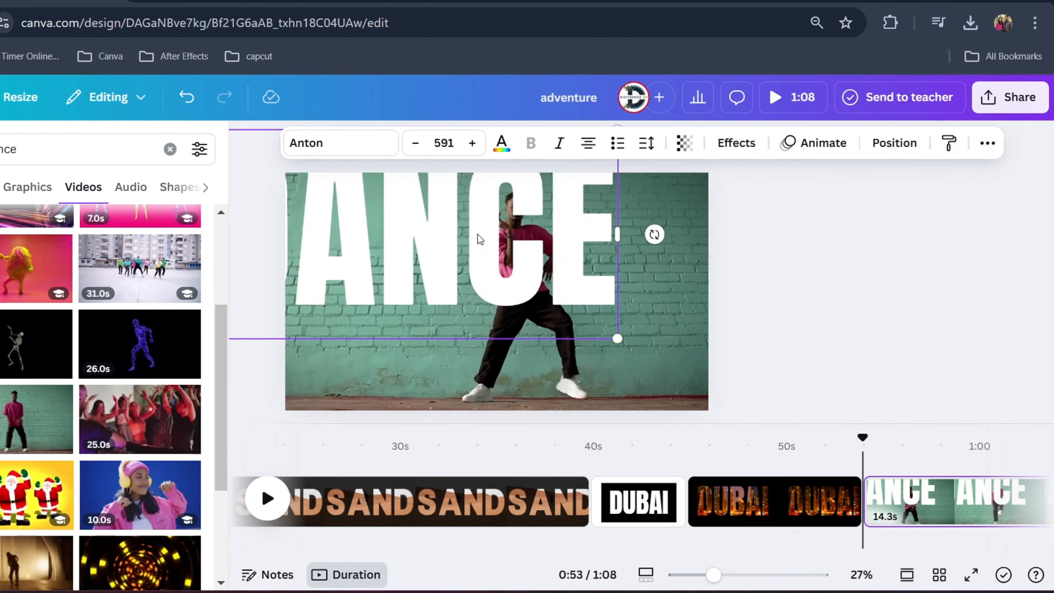
drag(477, 235, 554, 291)
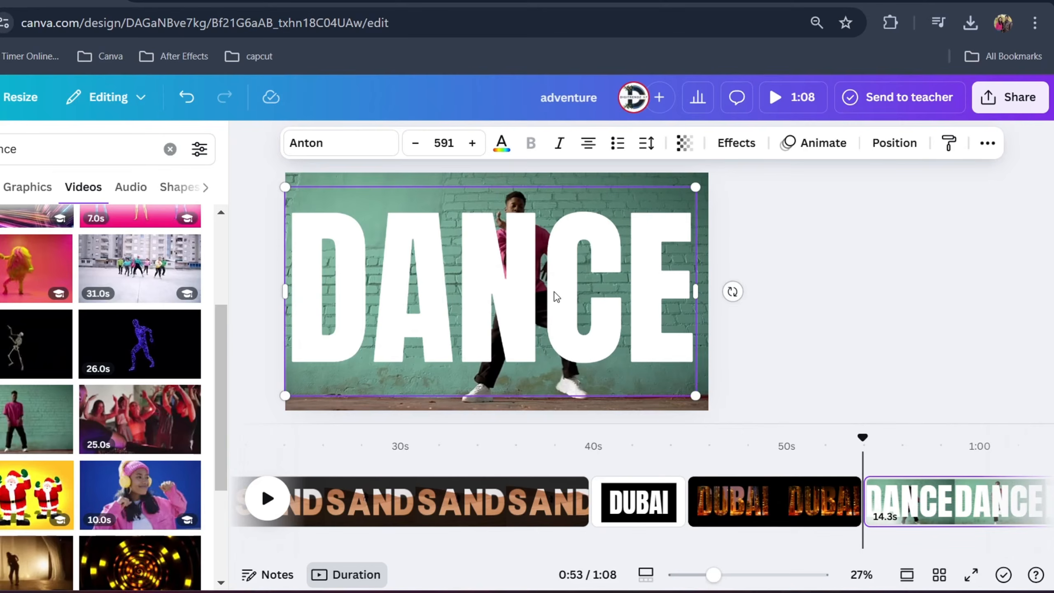
Show the page's layers and duplicate the dancer video so that the copy lies above the DANCE text
right_click(473, 282)
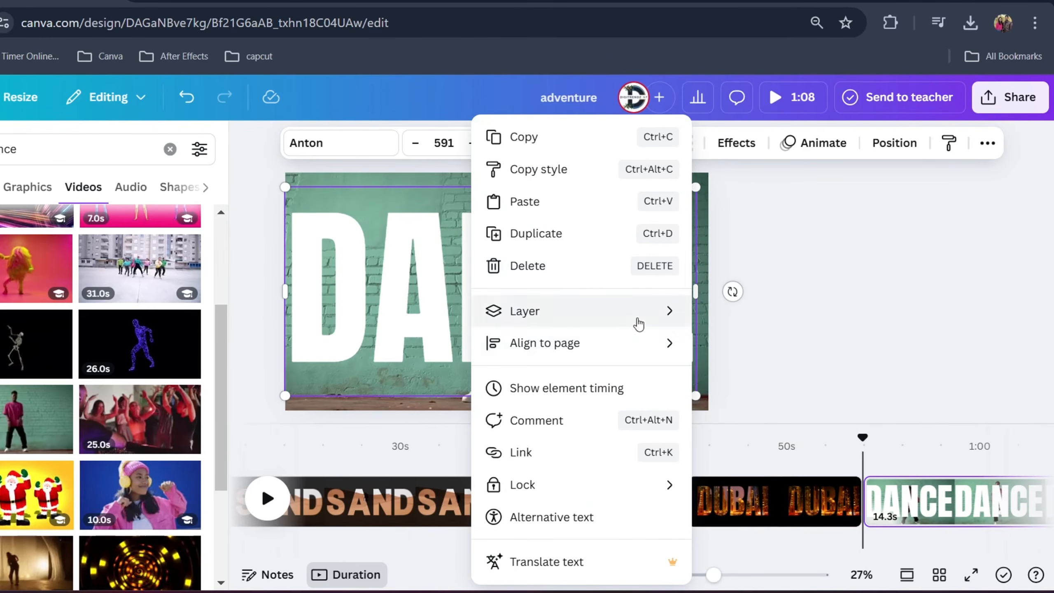
mouse_move(685, 326)
click(761, 451)
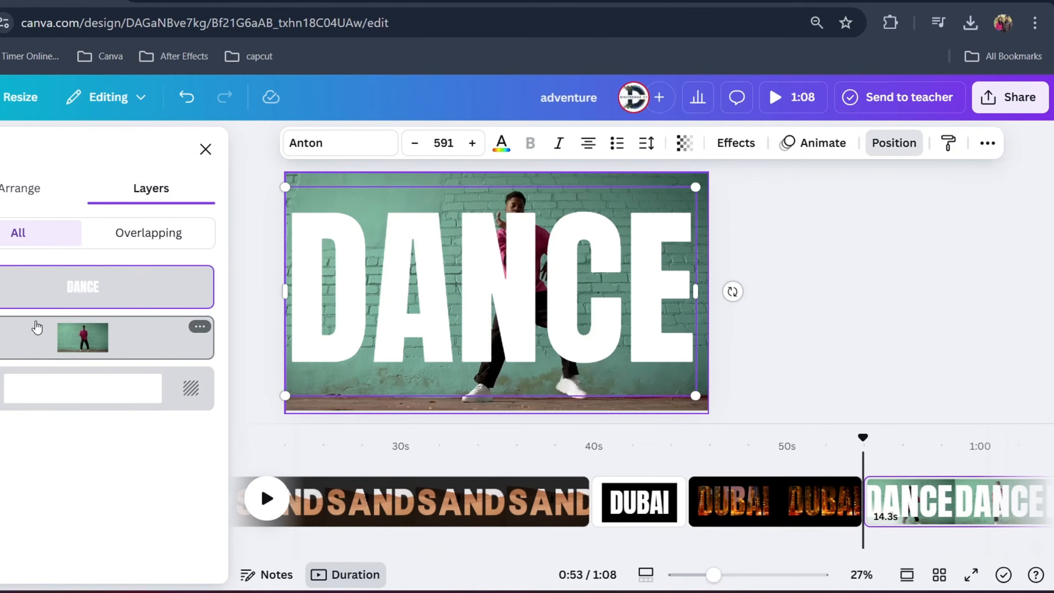
click(37, 336)
right_click(81, 334)
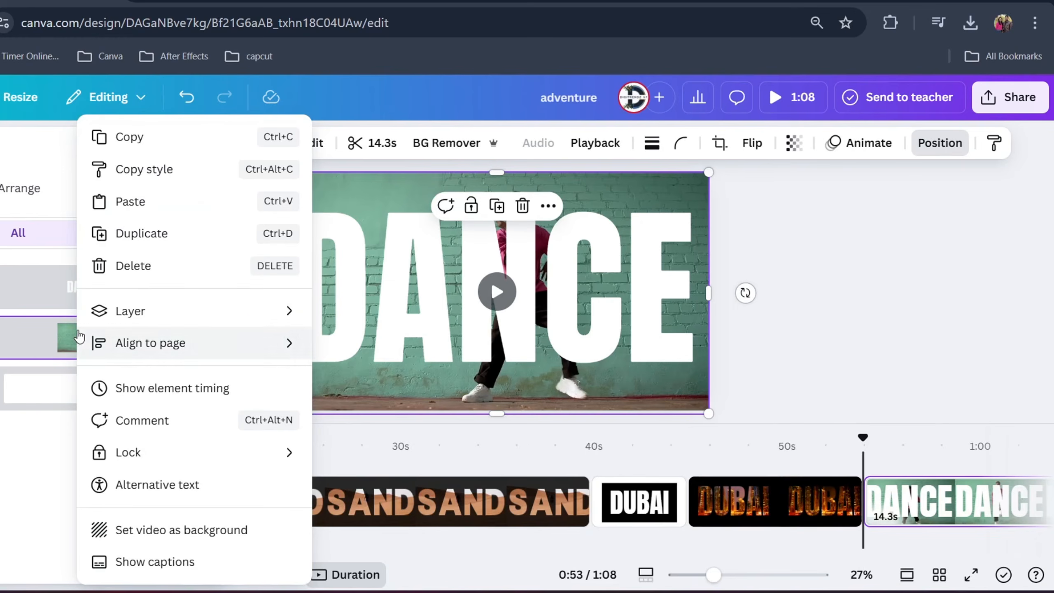
click(142, 231)
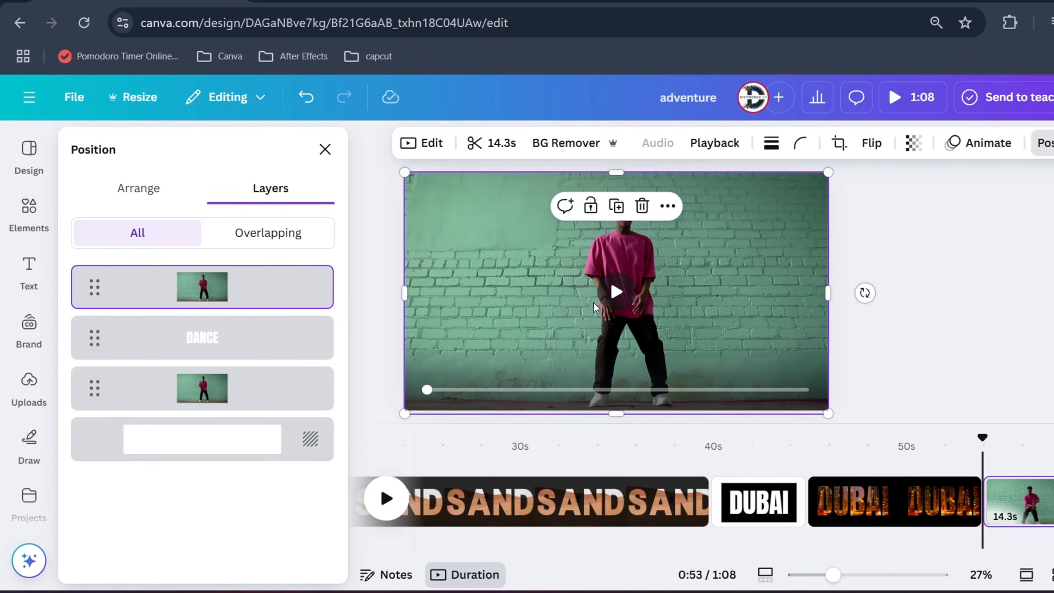
Remove the background of the top dancer video copy and play the page to check the effect
drag(828, 413, 829, 412)
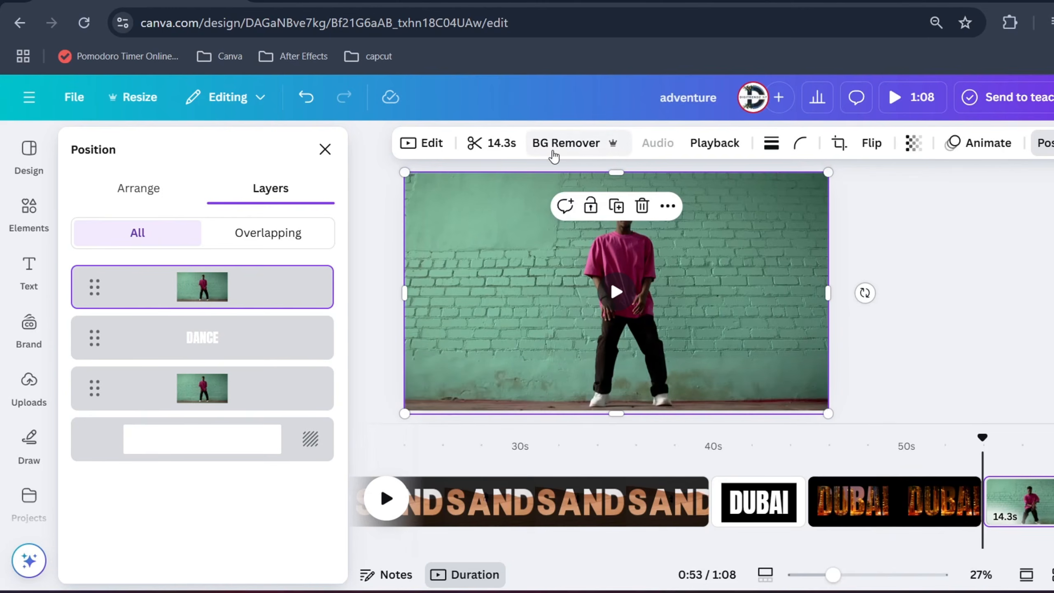
click(553, 154)
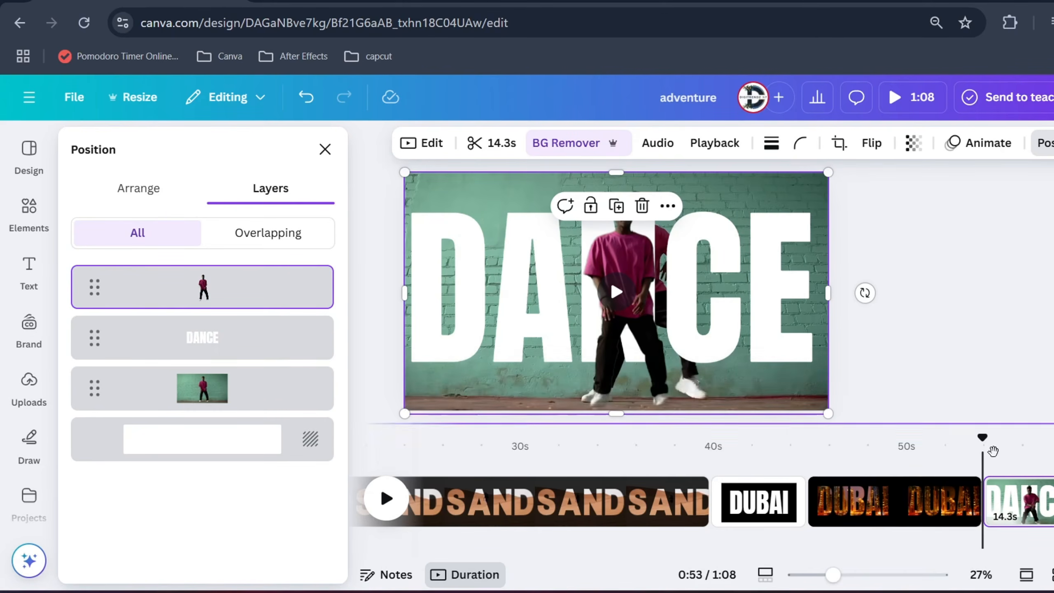
key(space)
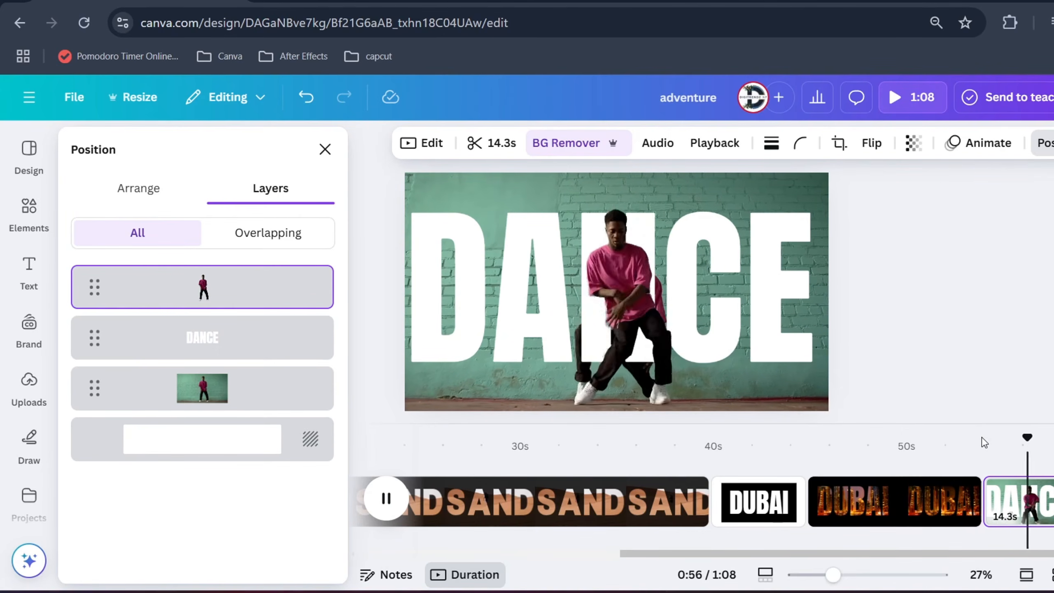
key(space)
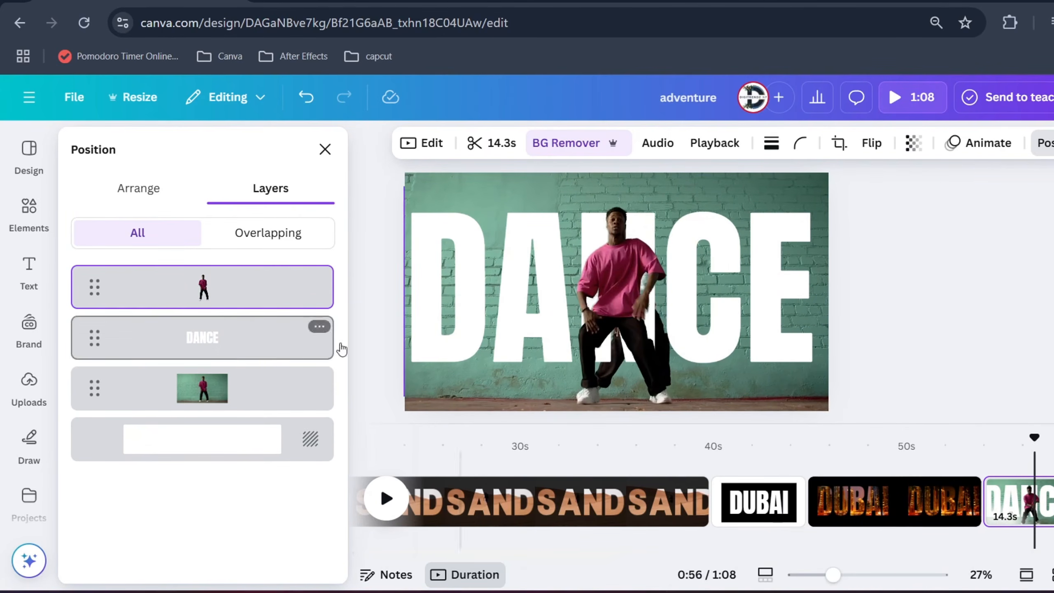
Review the stacking order of the cut-out dancer, the DANCE text and the original video layers
click(530, 309)
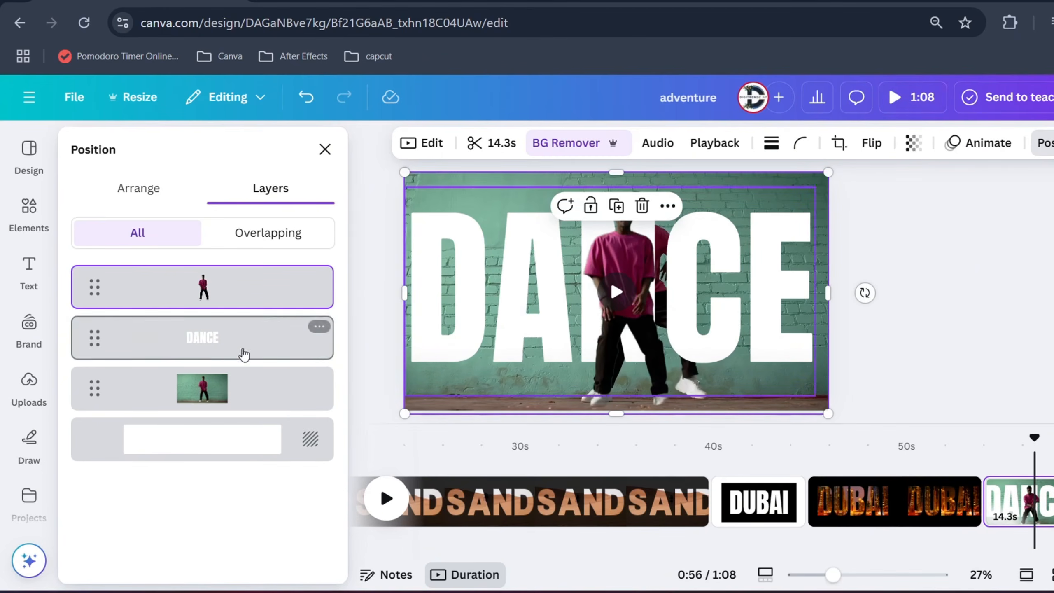
click(207, 388)
click(218, 270)
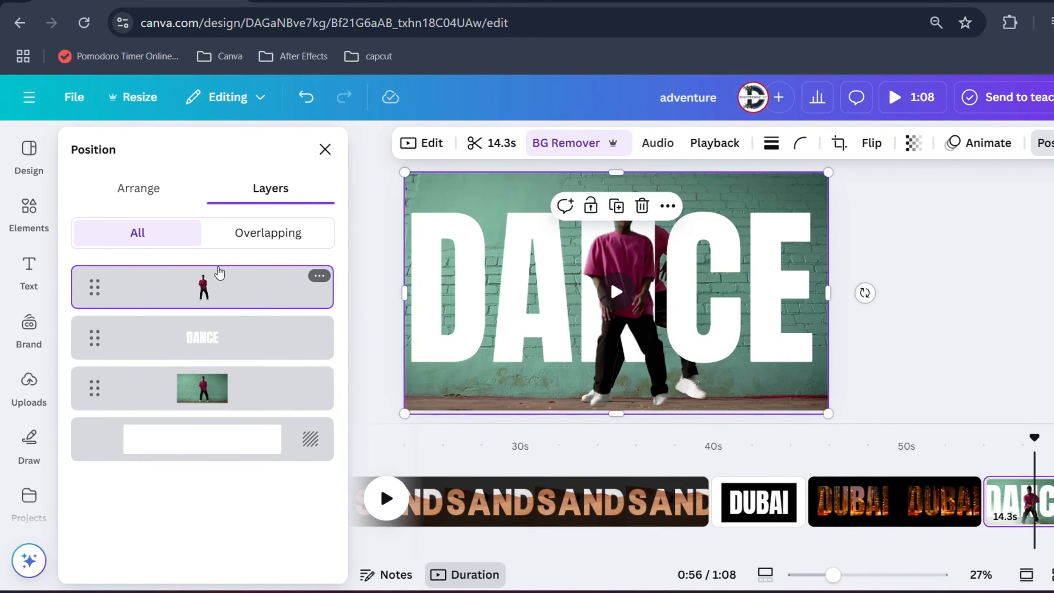
click(221, 383)
click(224, 306)
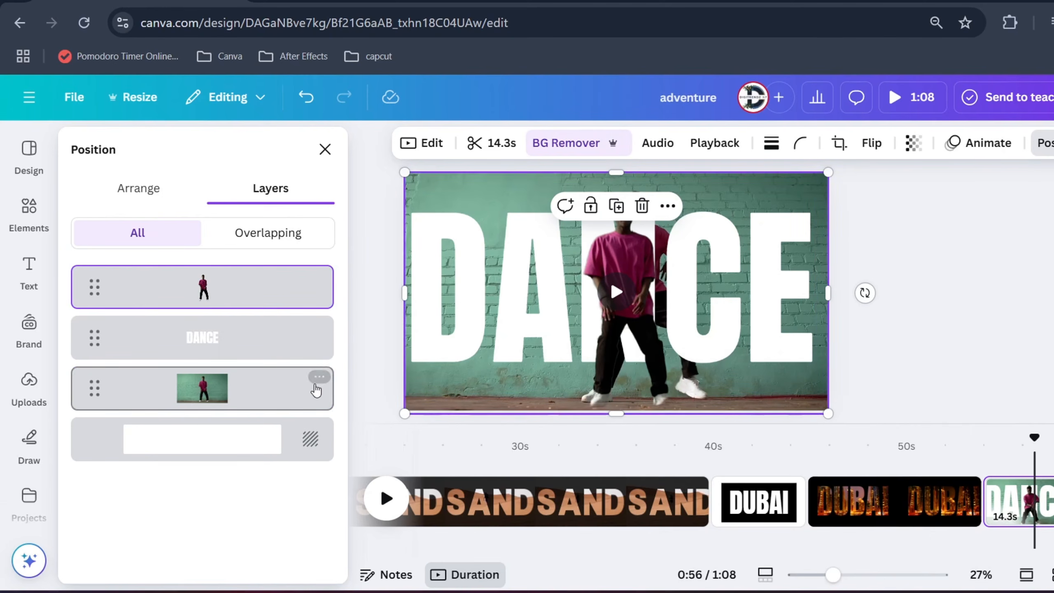
click(282, 389)
Duplicate the DANCE text layer and align the copy exactly over the original text
click(245, 326)
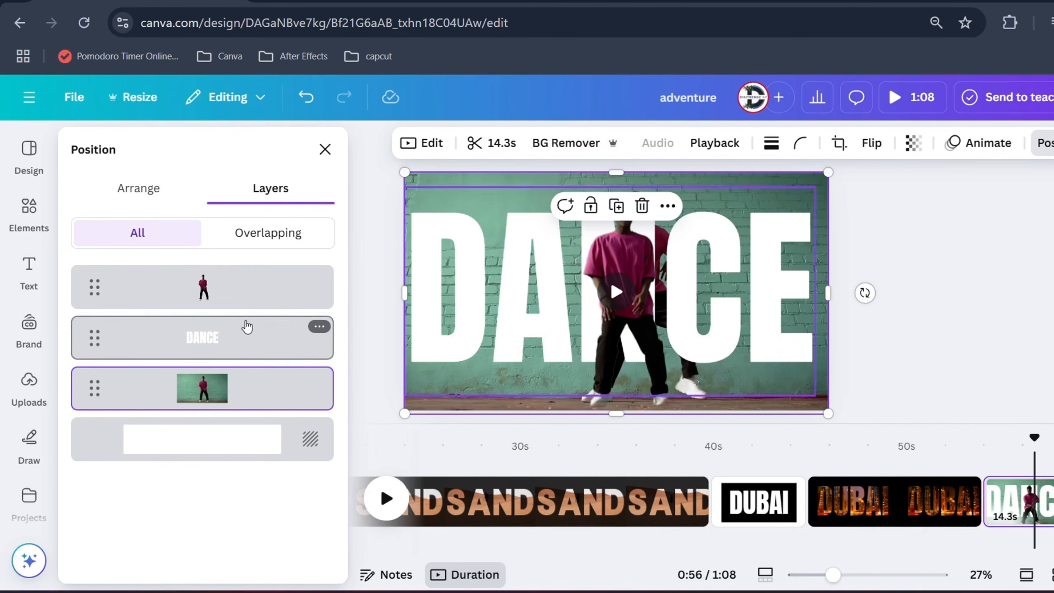
right_click(244, 332)
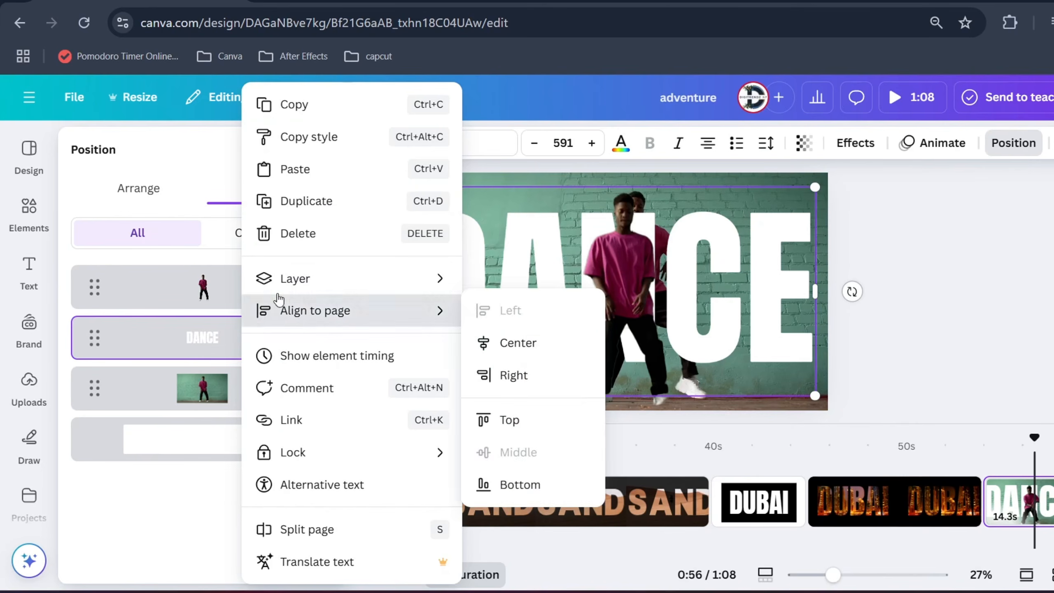
click(332, 202)
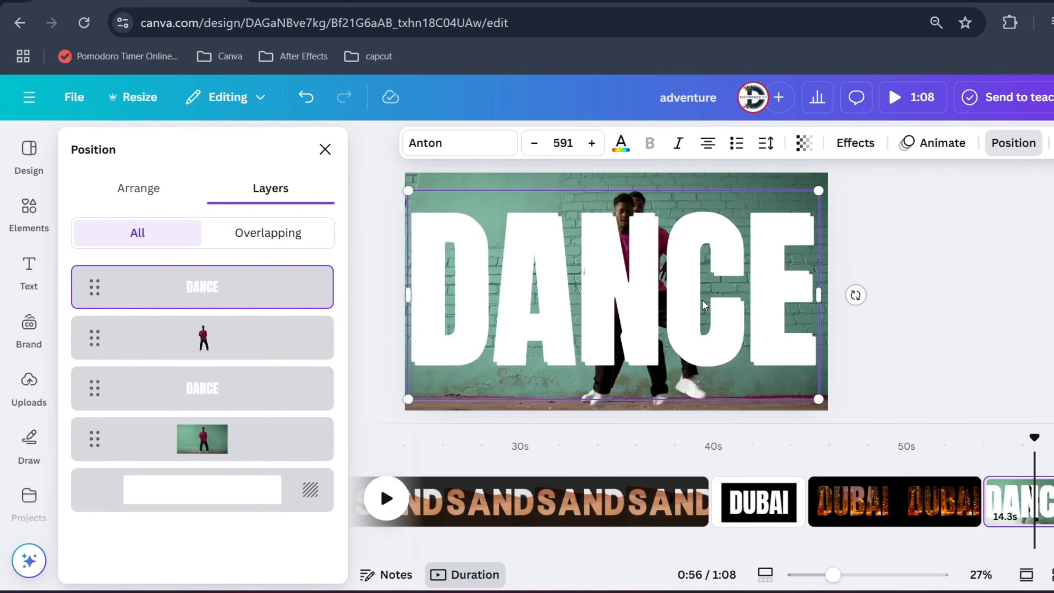
drag(704, 305, 701, 300)
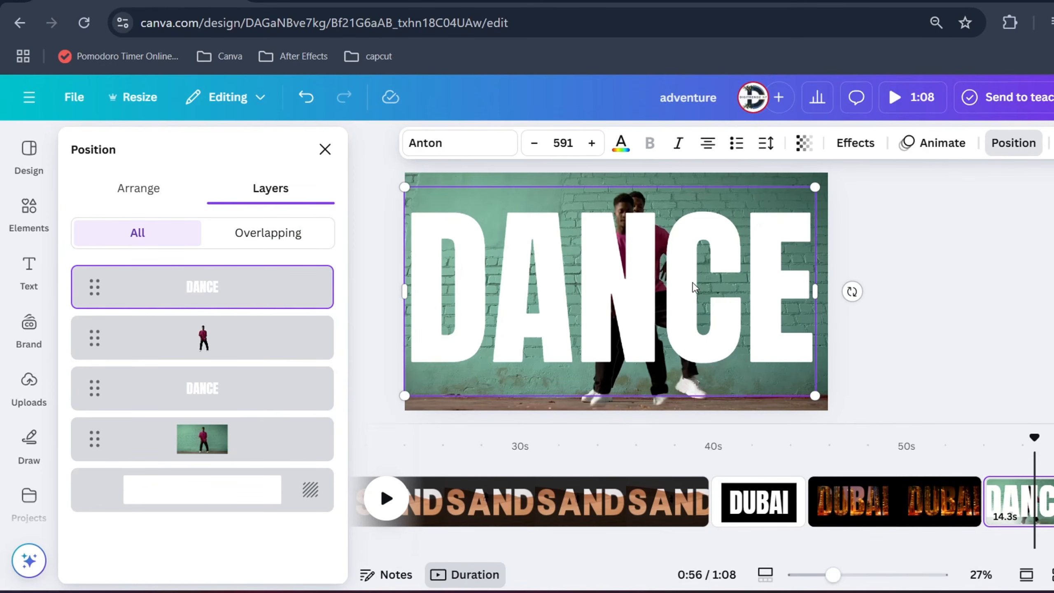
Apply the Hollow effect to the top DANCE text and play the page from its start to check it
click(855, 143)
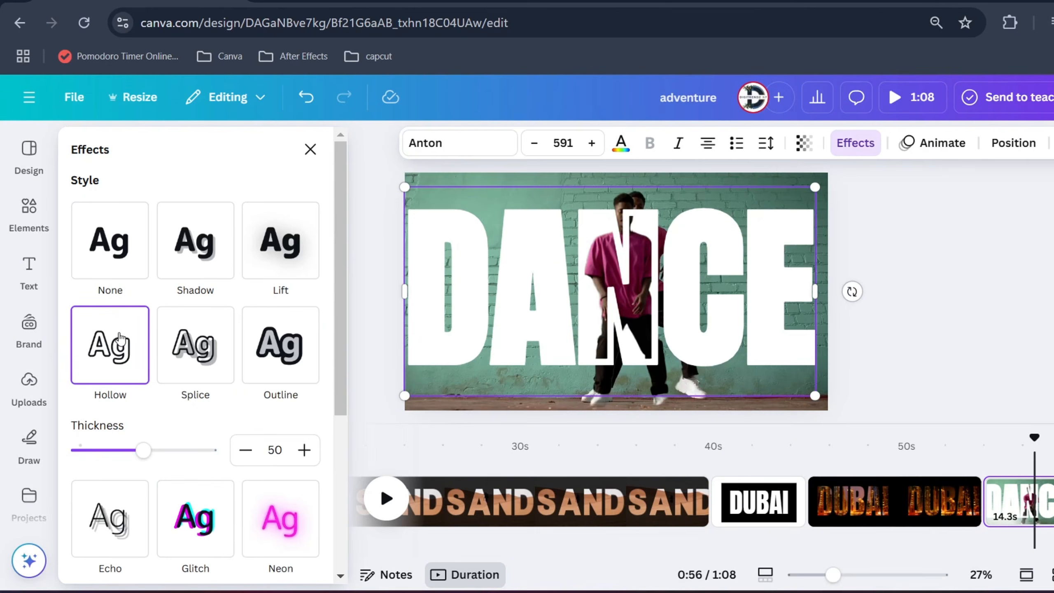
click(982, 457)
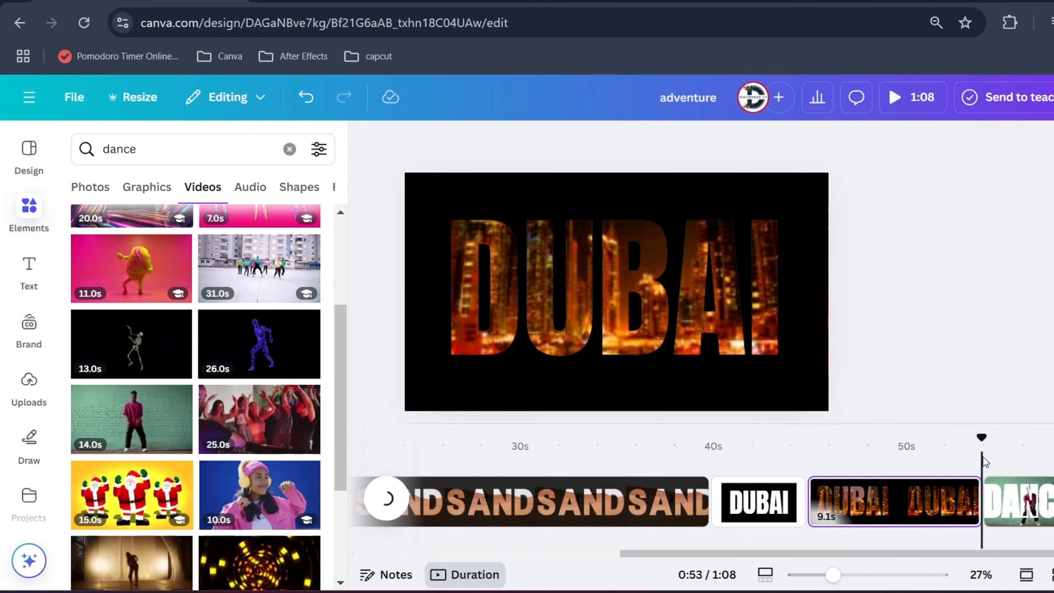
key(space)
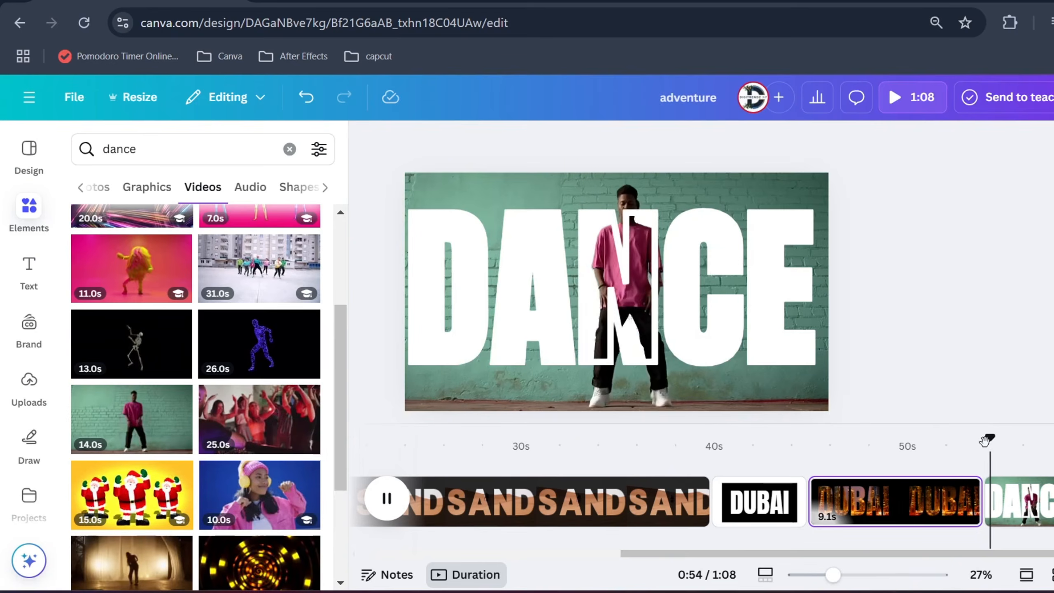
click(991, 507)
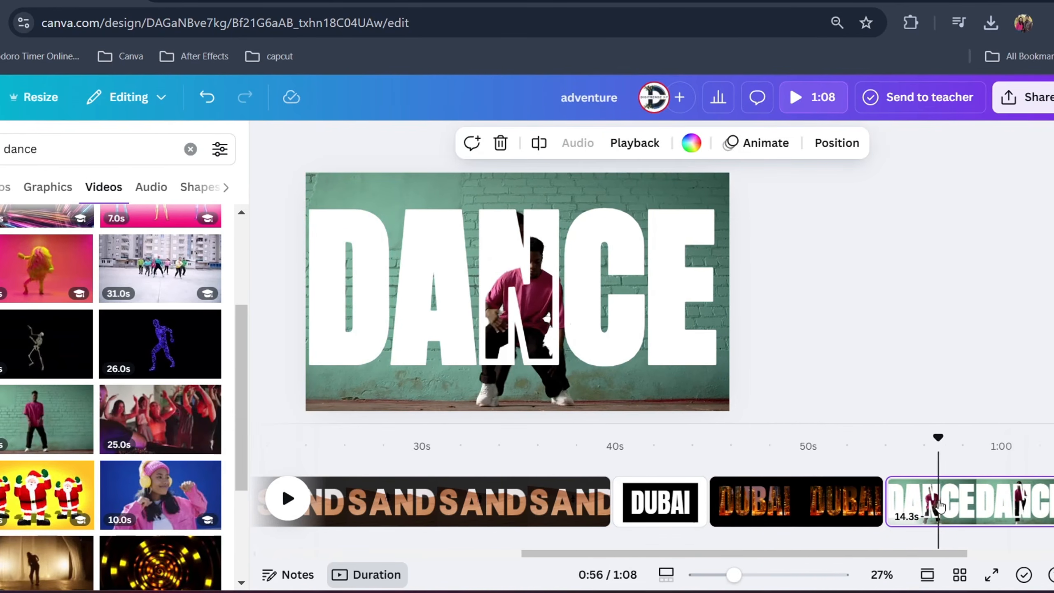
Show the element timing of the hollow DANCE text in the timeline
right_click(1039, 508)
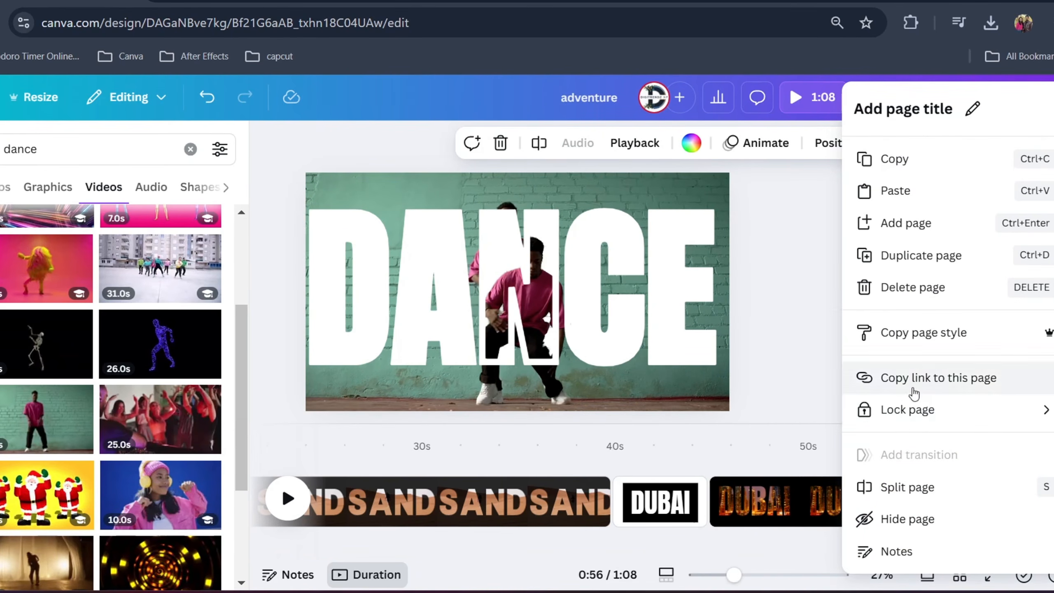
click(795, 503)
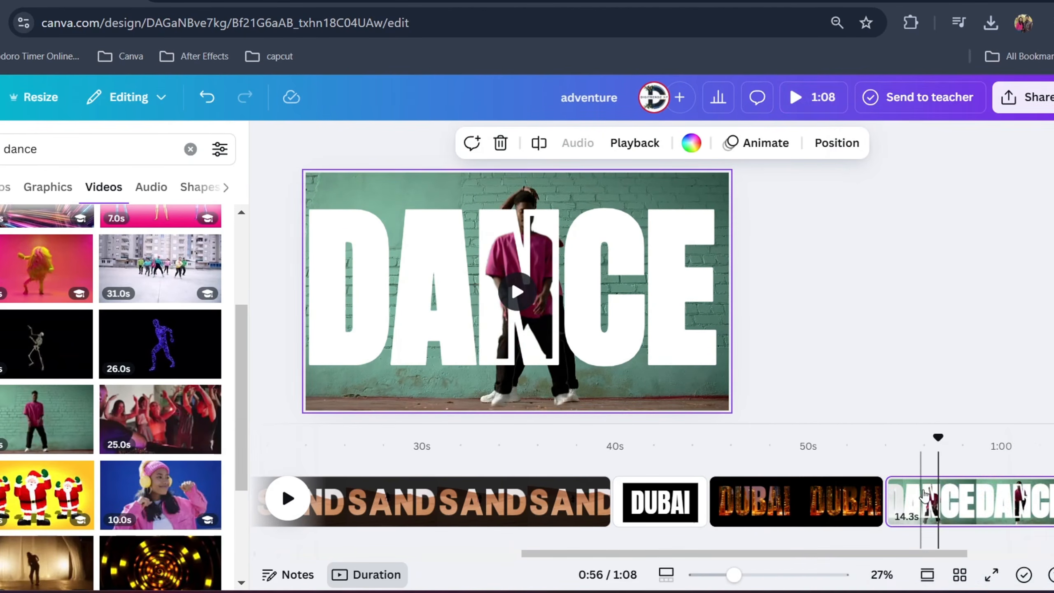
click(619, 275)
right_click(619, 275)
click(690, 348)
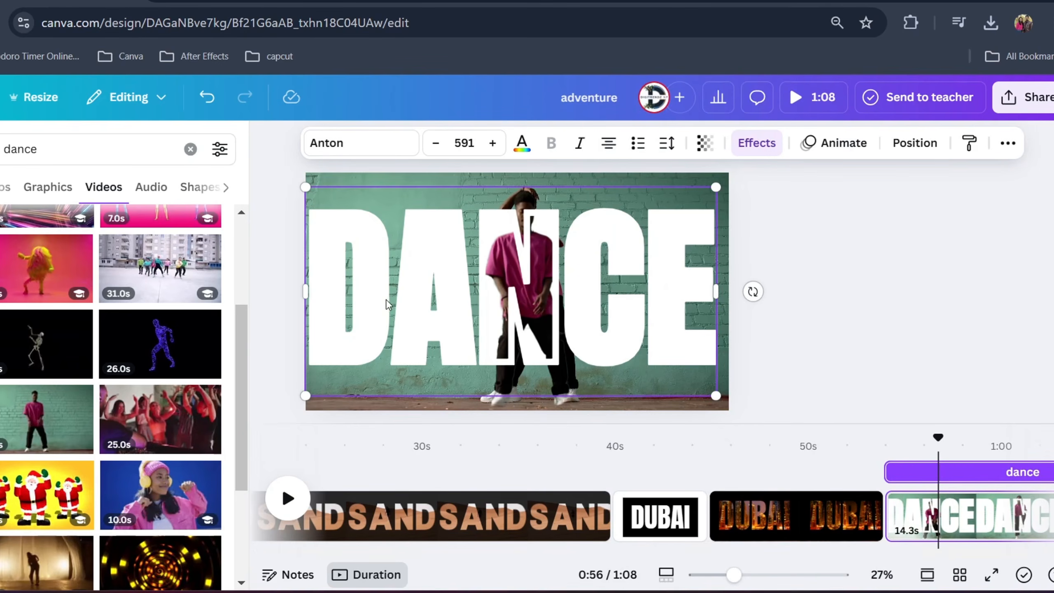
Select the cut-out dancer layer and the original video layer in turn to inspect the page's layer order, and close the layer list
key(alt+1)
click(103, 338)
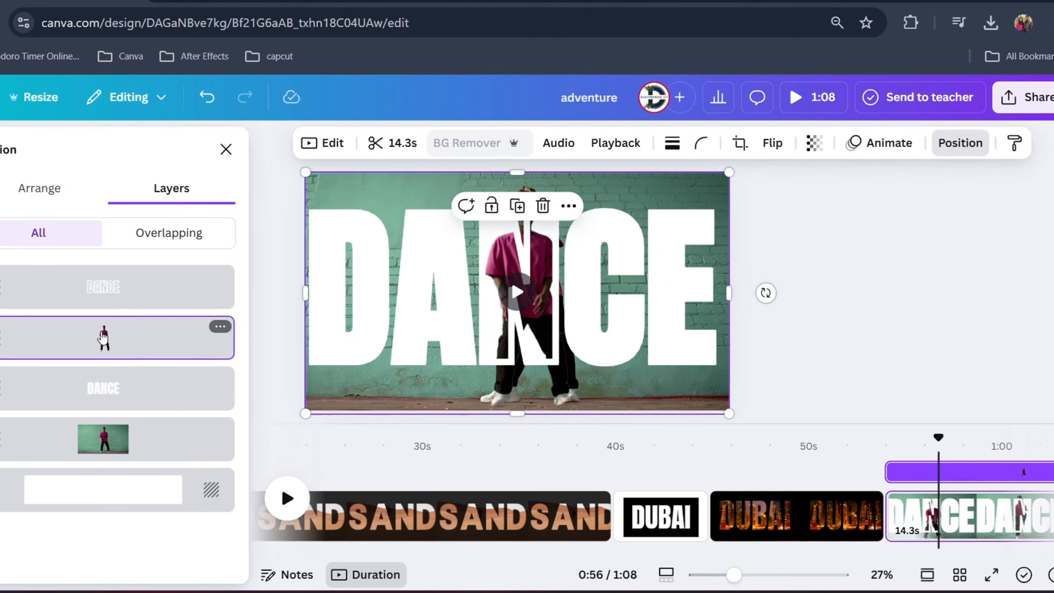
click(173, 456)
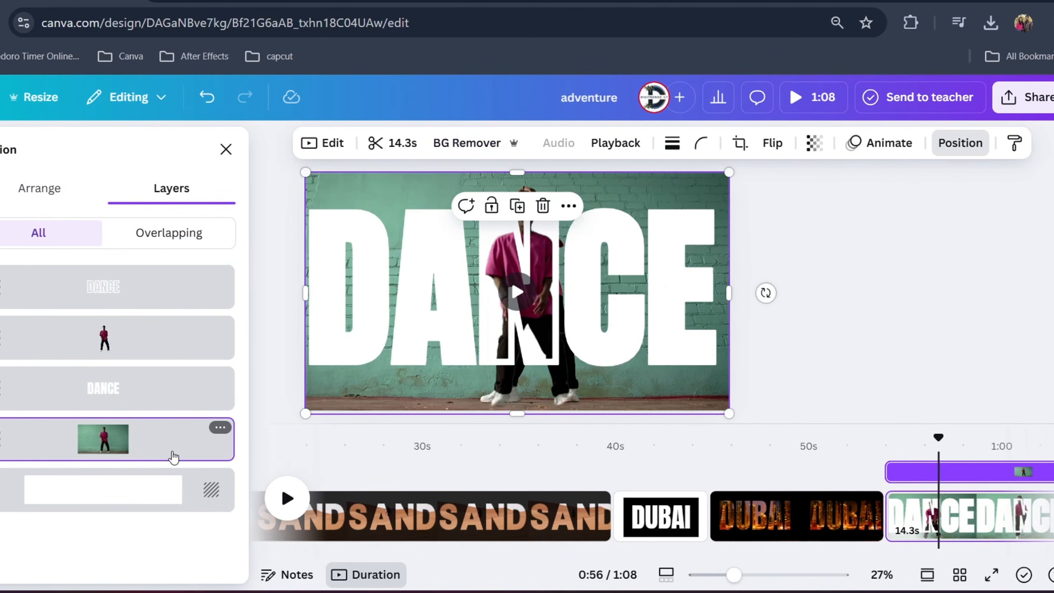
key(alt+1)
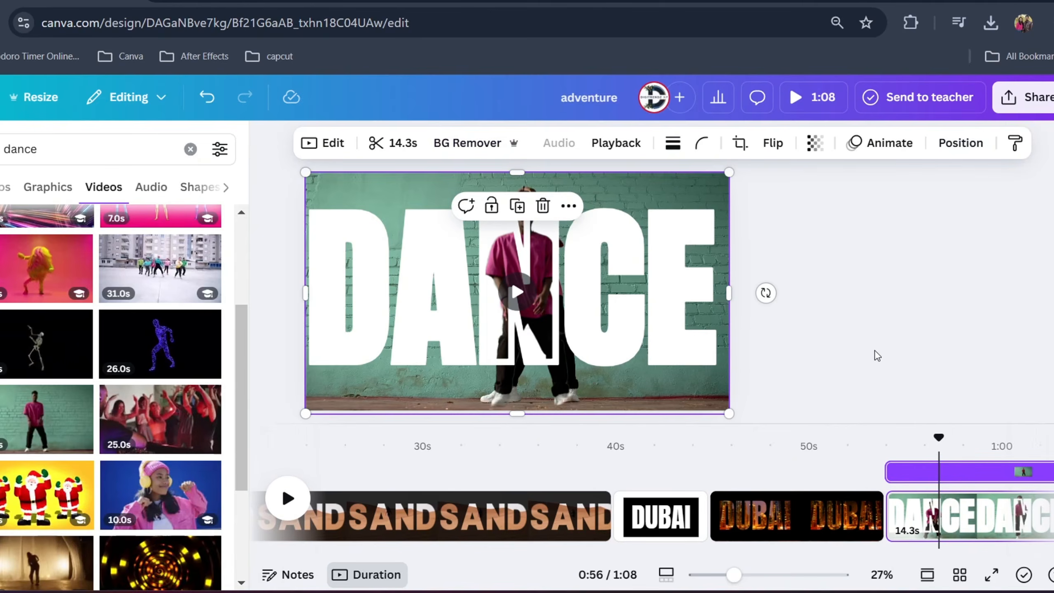
Play the DANCE page from its start to check the finished effect, stop playback and return the playhead near the page's beginning
click(887, 444)
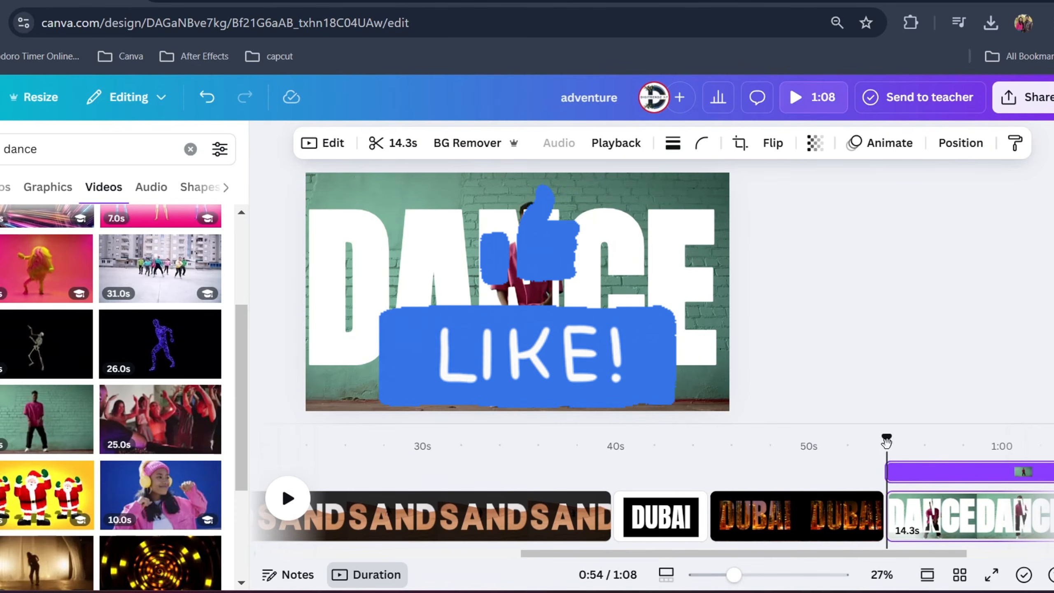
key(space)
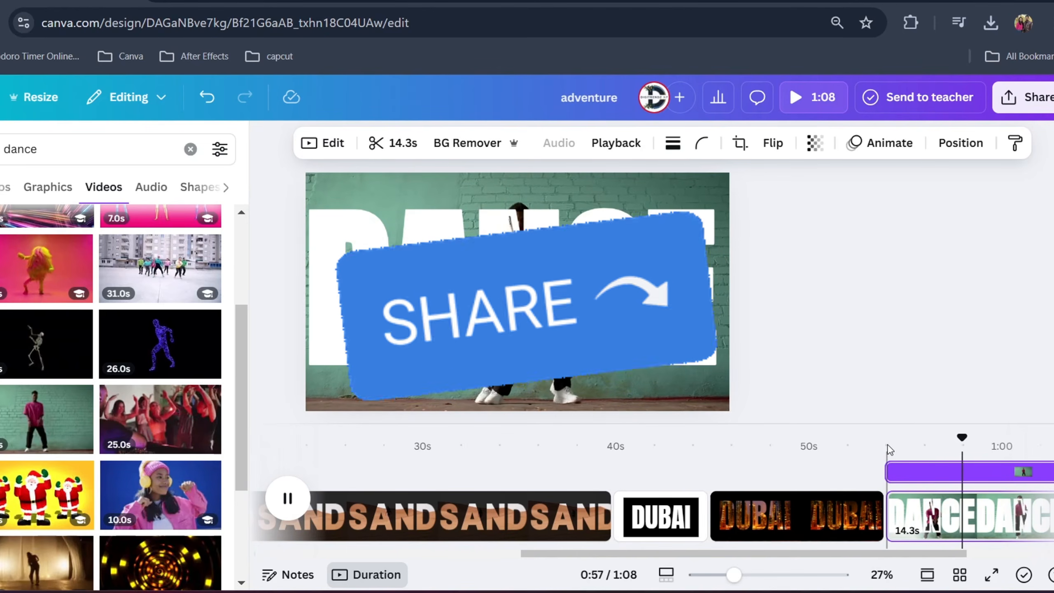
key(space)
click(895, 443)
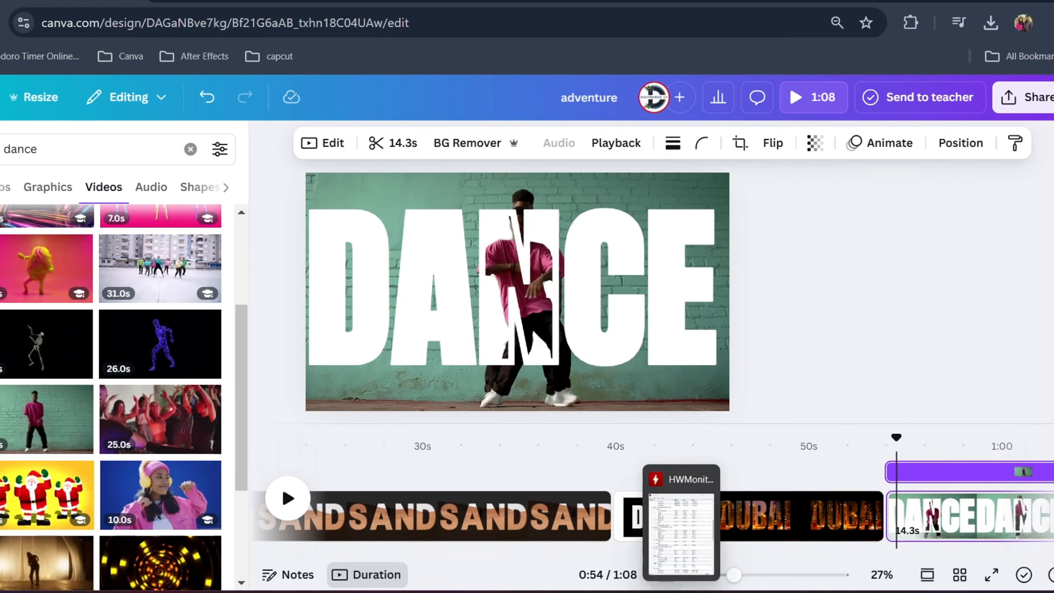
click(718, 592)
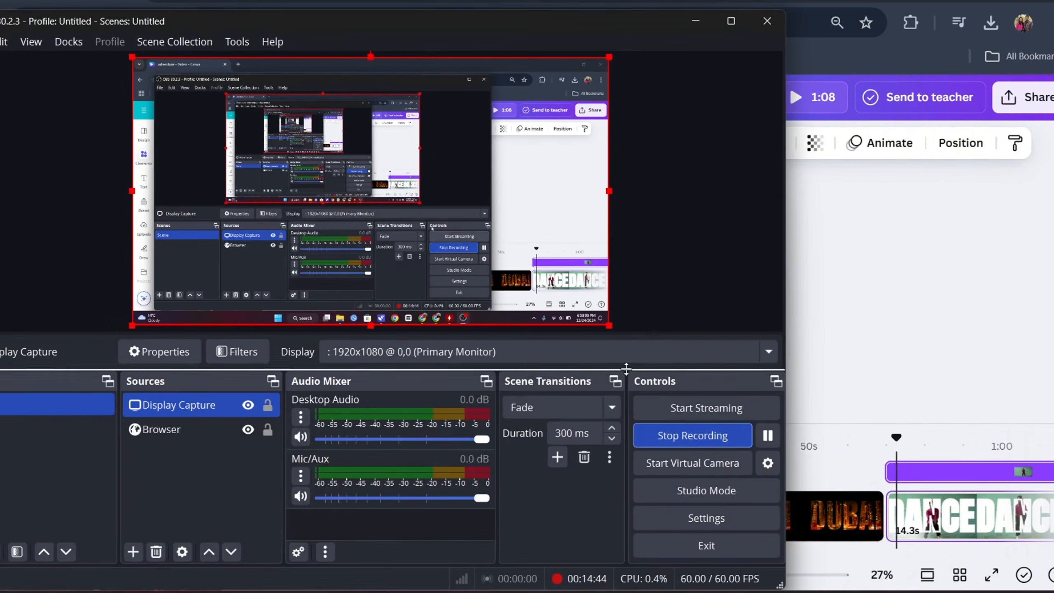